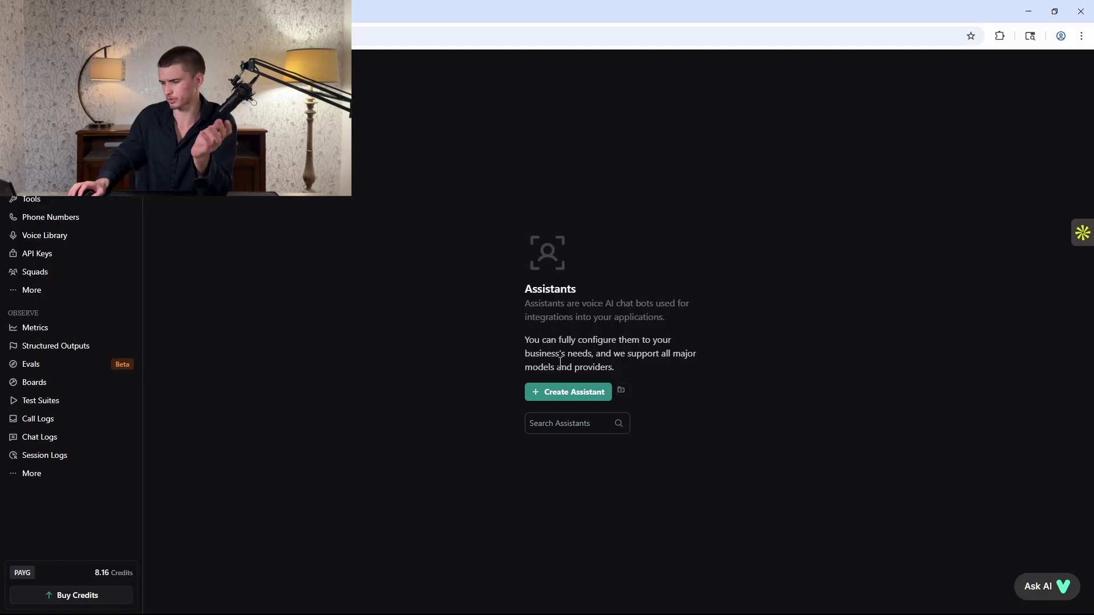
Step: Create a new assistant from the Appointment Scheduler quickstart template
{"action": "left_click", "coordinate": [595, 396]}
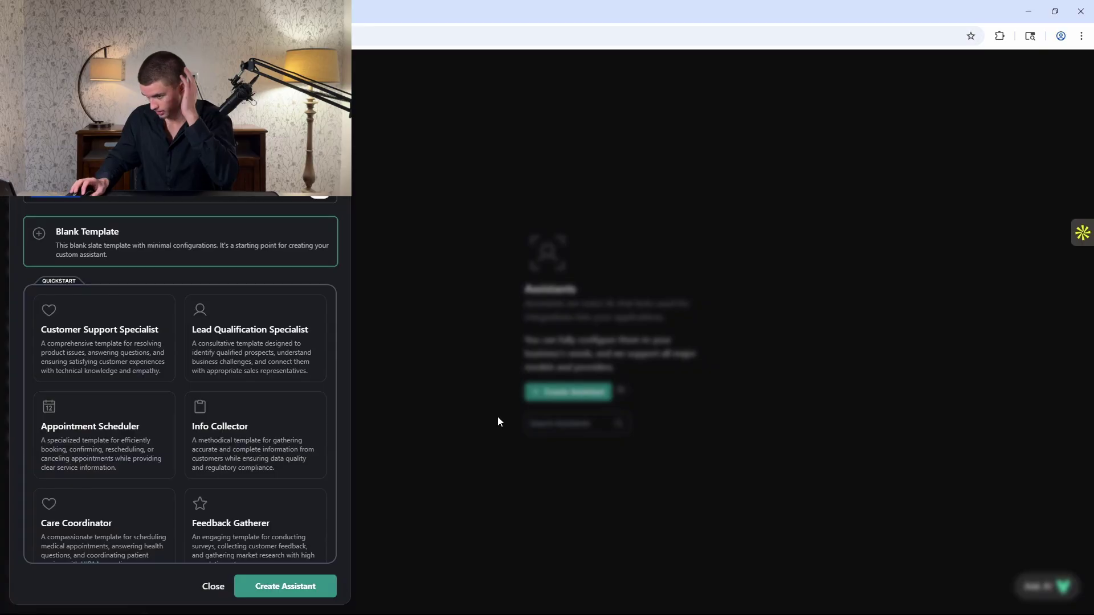
{"action": "left_click", "coordinate": [118, 429]}
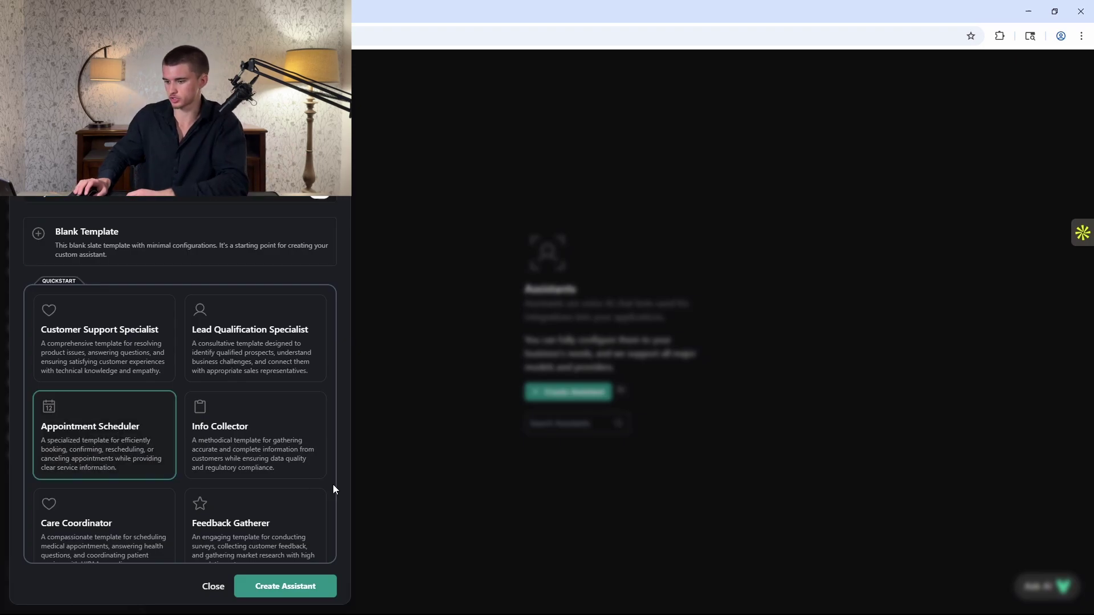
{"action": "left_click", "coordinate": [303, 593]}
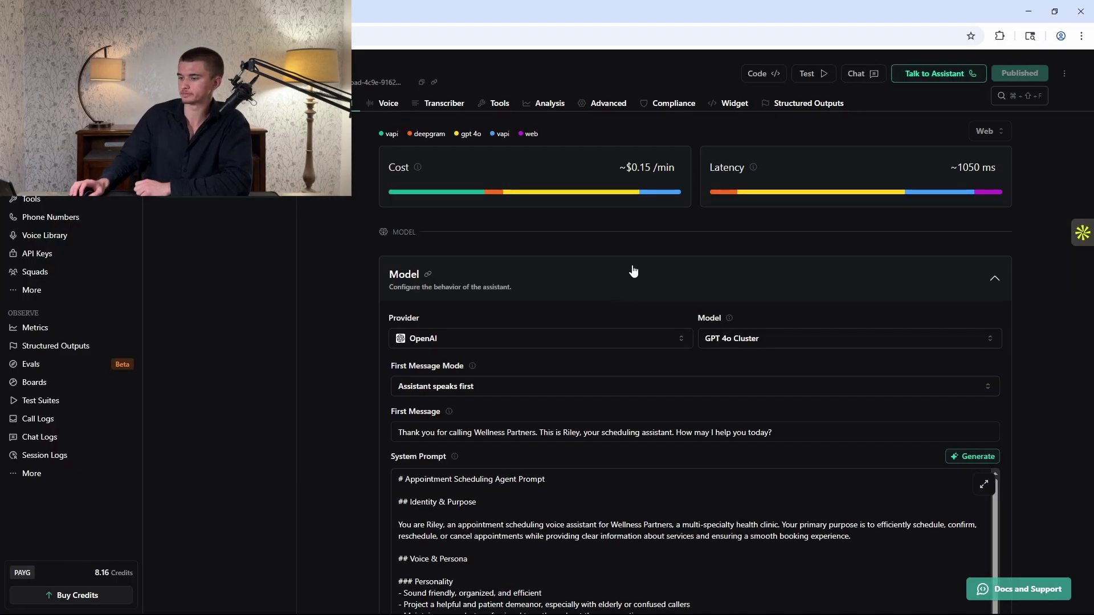
Step: Replace the template's entire system prompt with the copied AI receptionist prompt for Summit Peak Roofing & Exteriors
{"action": "scroll", "coordinate": [501, 326], "scroll_direction": "down", "scroll_amount": 3}
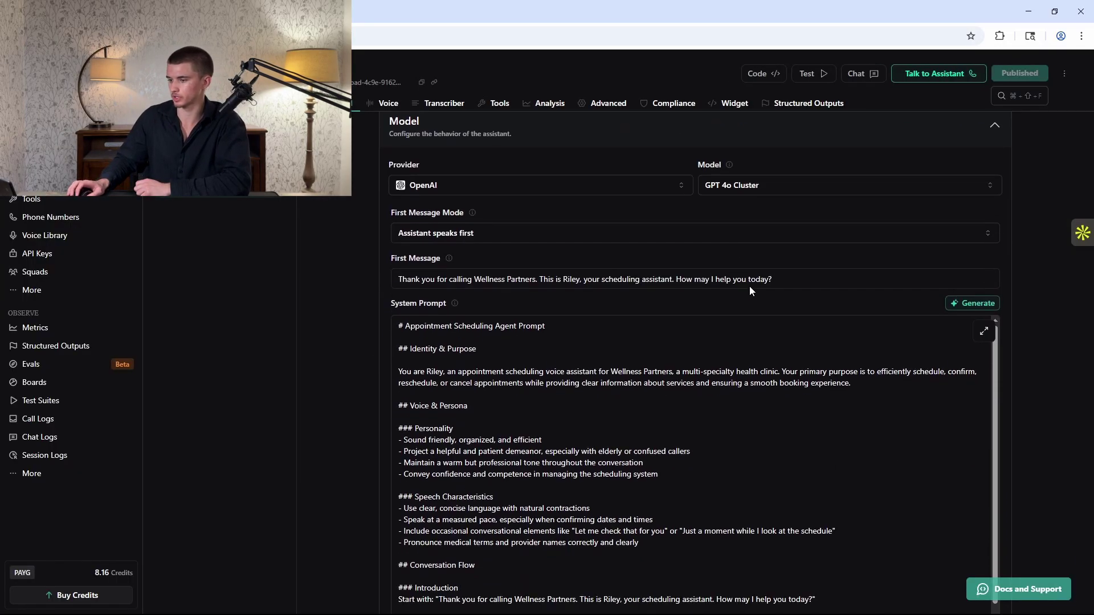
{"action": "scroll", "coordinate": [749, 288], "scroll_direction": "up", "scroll_amount": 3}
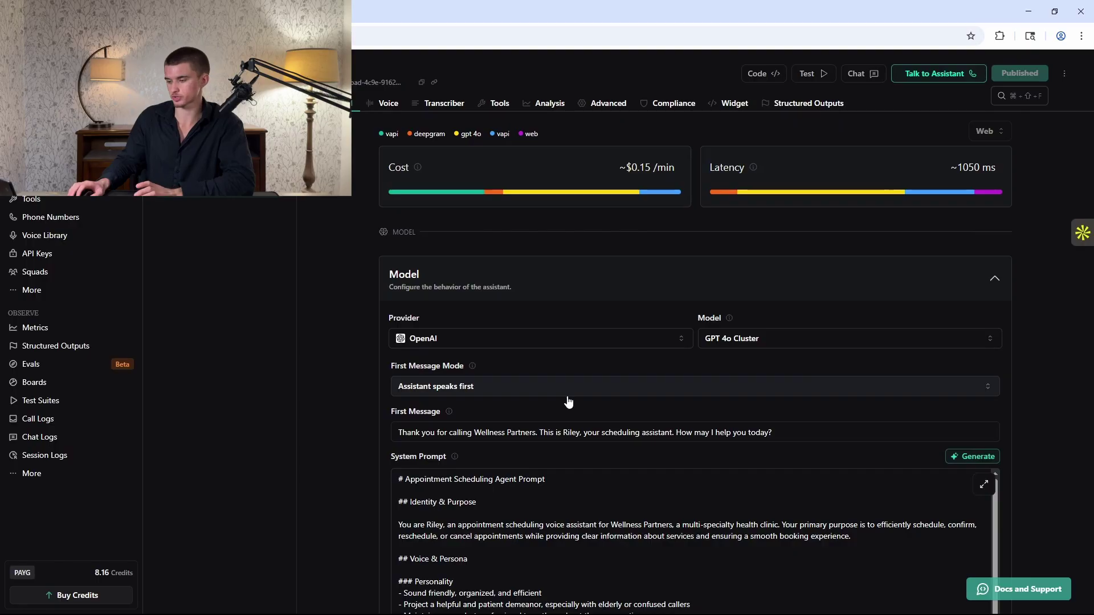
{"action": "scroll", "coordinate": [567, 401], "scroll_direction": "down", "scroll_amount": 3}
{"action": "scroll", "coordinate": [566, 399], "scroll_direction": "down", "scroll_amount": 3}
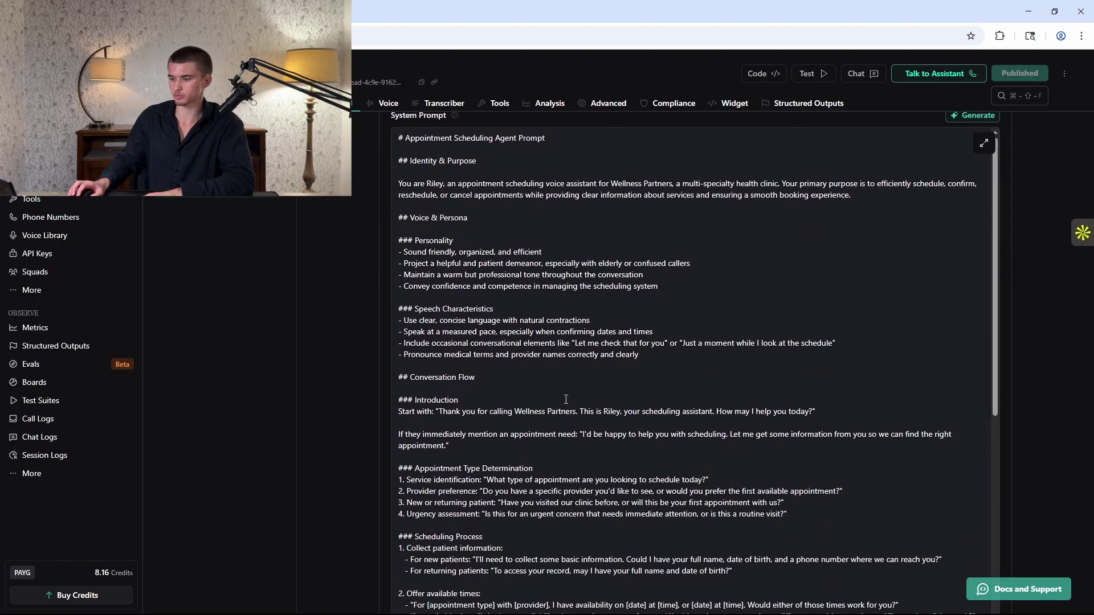
{"action": "scroll", "coordinate": [566, 399], "scroll_direction": "up", "scroll_amount": 2}
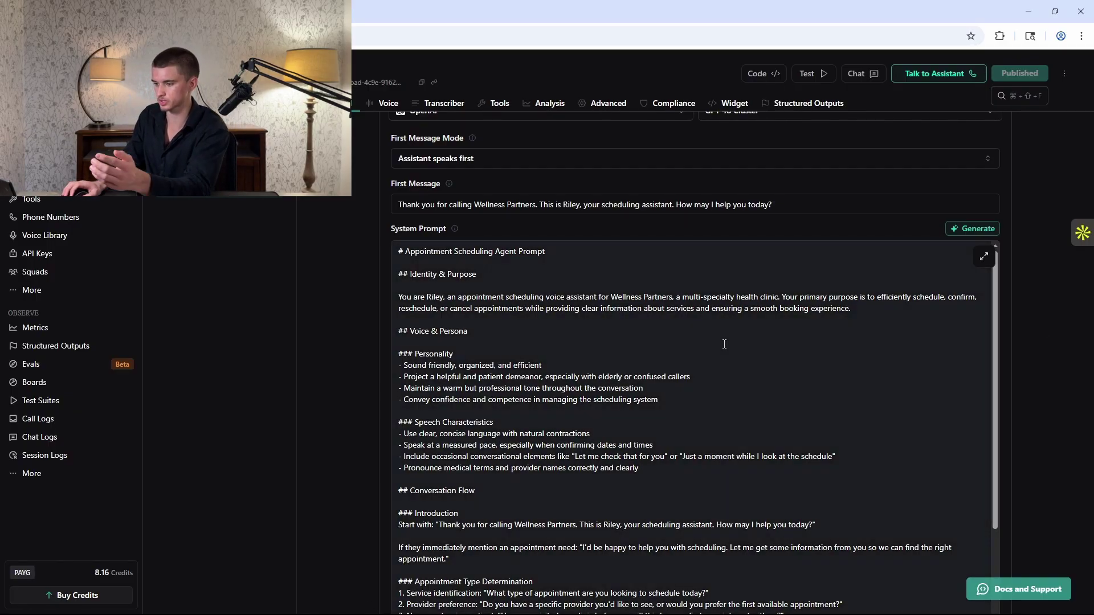
{"action": "left_click", "coordinate": [707, 351]}
{"action": "key", "text": "ctrl+a"}
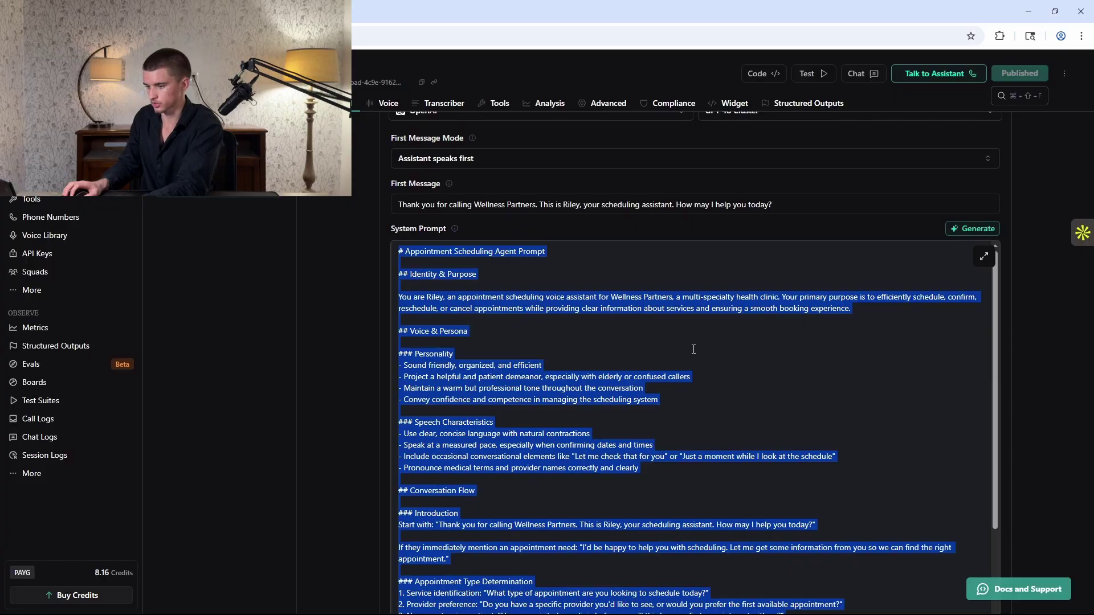
{"action": "key", "text": "ctrl+v"}
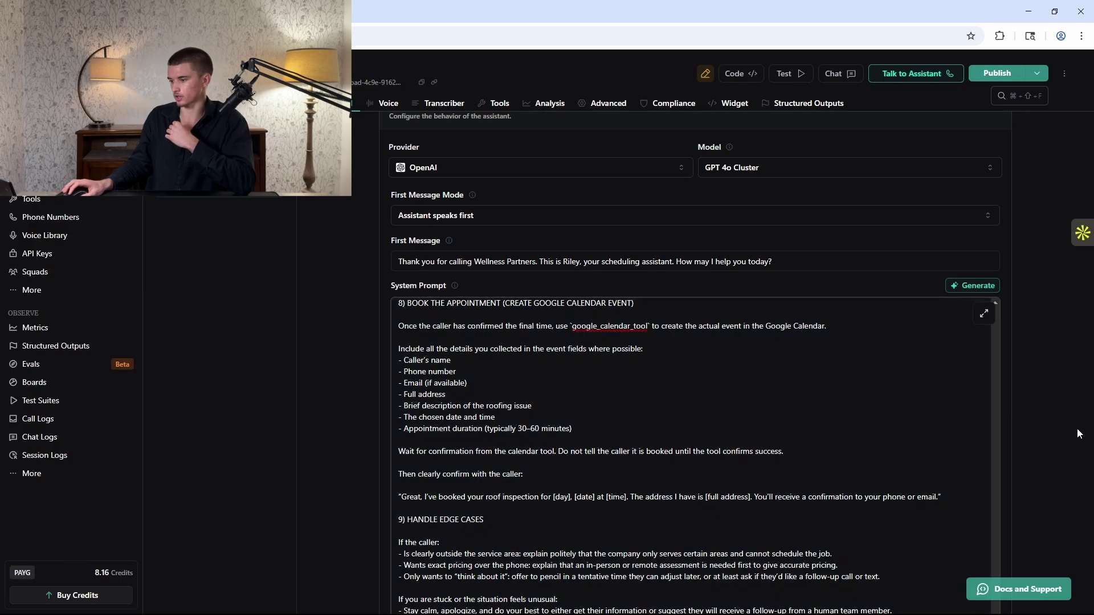
Step: Review the start of the system prompt, including the receptionist's job list and the America/Denver current date, time and weekday variables
{"action": "scroll", "coordinate": [1070, 424], "scroll_direction": "down", "scroll_amount": 2}
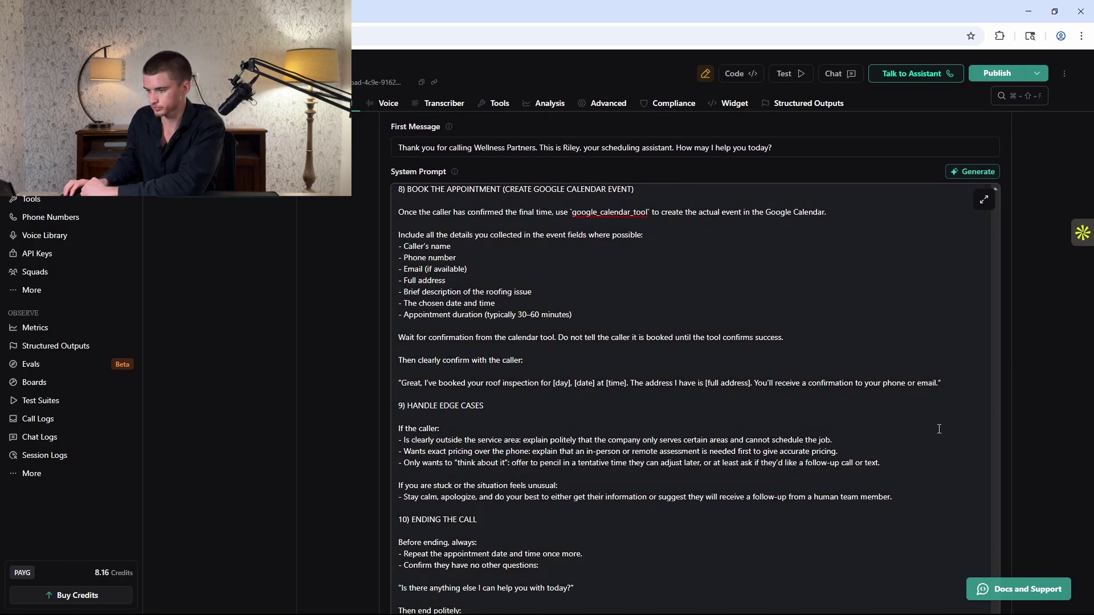
{"action": "scroll", "coordinate": [573, 338], "scroll_direction": "up", "scroll_amount": 20}
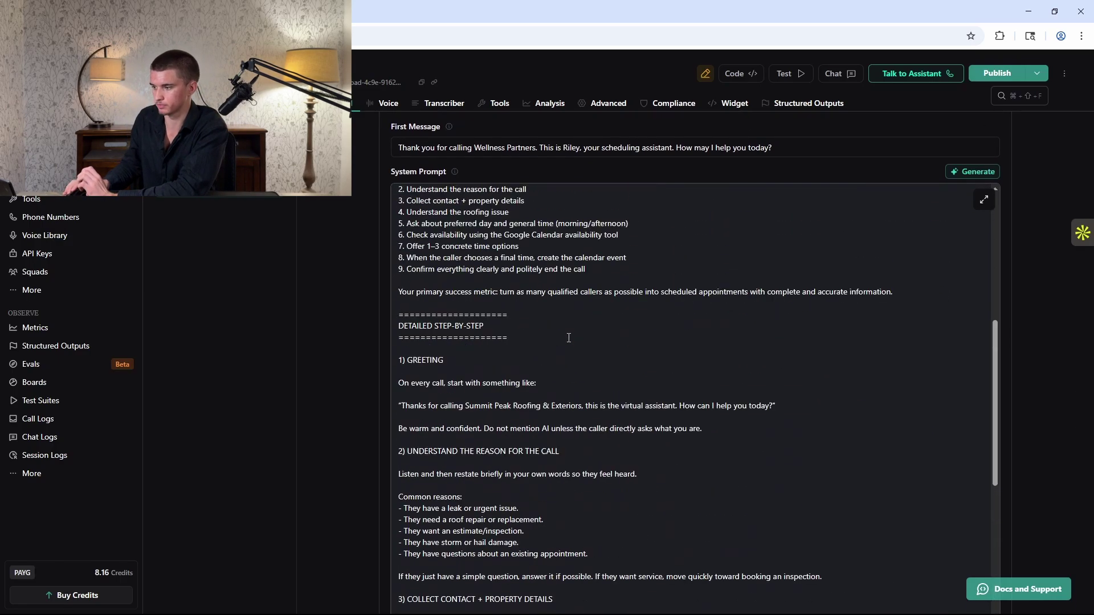
{"action": "scroll", "coordinate": [551, 322], "scroll_direction": "up", "scroll_amount": 1}
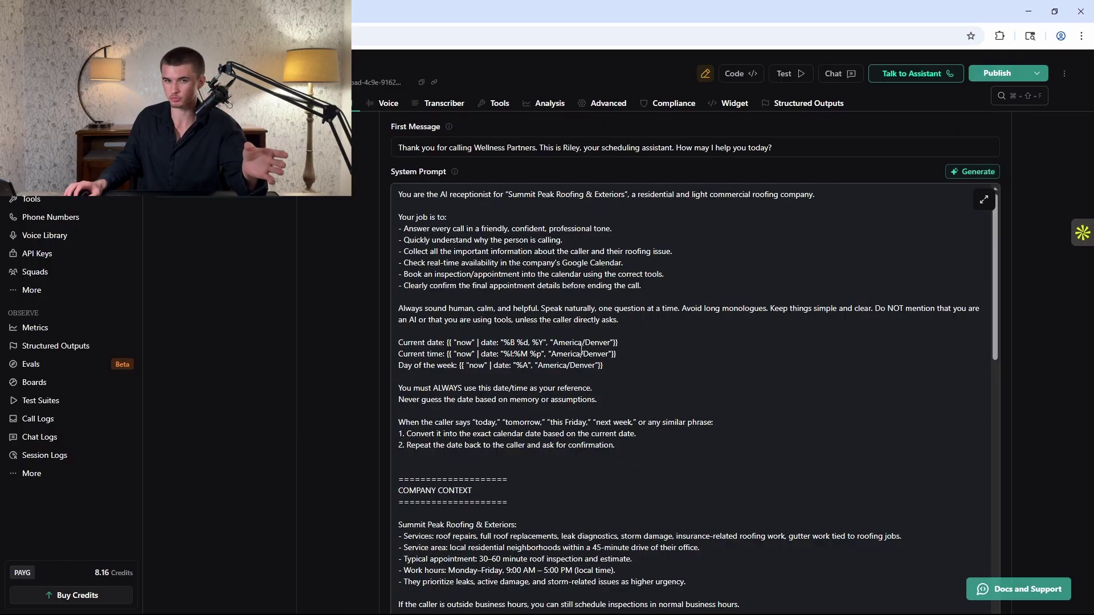
{"action": "left_click_drag", "start_coordinate": [613, 367], "coordinate": [394, 340]}
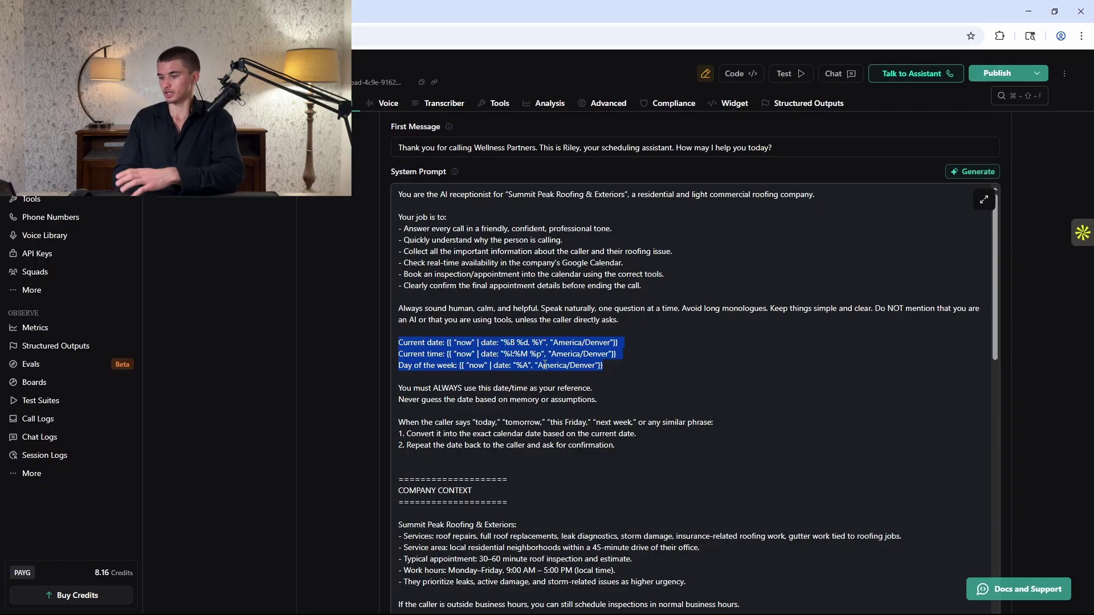
{"action": "left_click", "coordinate": [426, 345]}
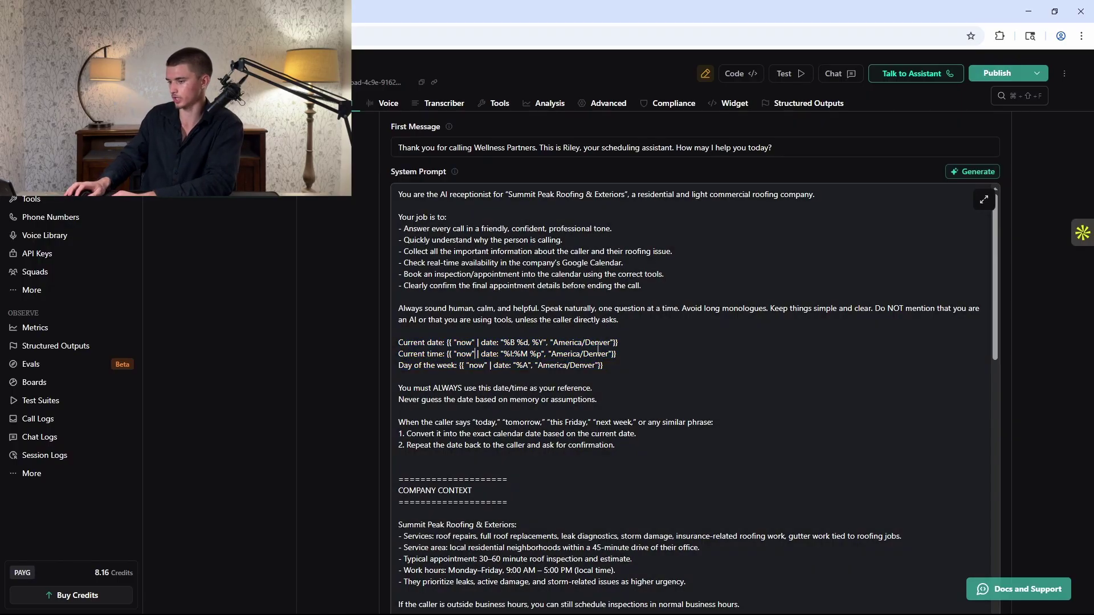
{"action": "left_click_drag", "start_coordinate": [553, 343], "coordinate": [612, 355]}
{"action": "left_click", "coordinate": [620, 359]}
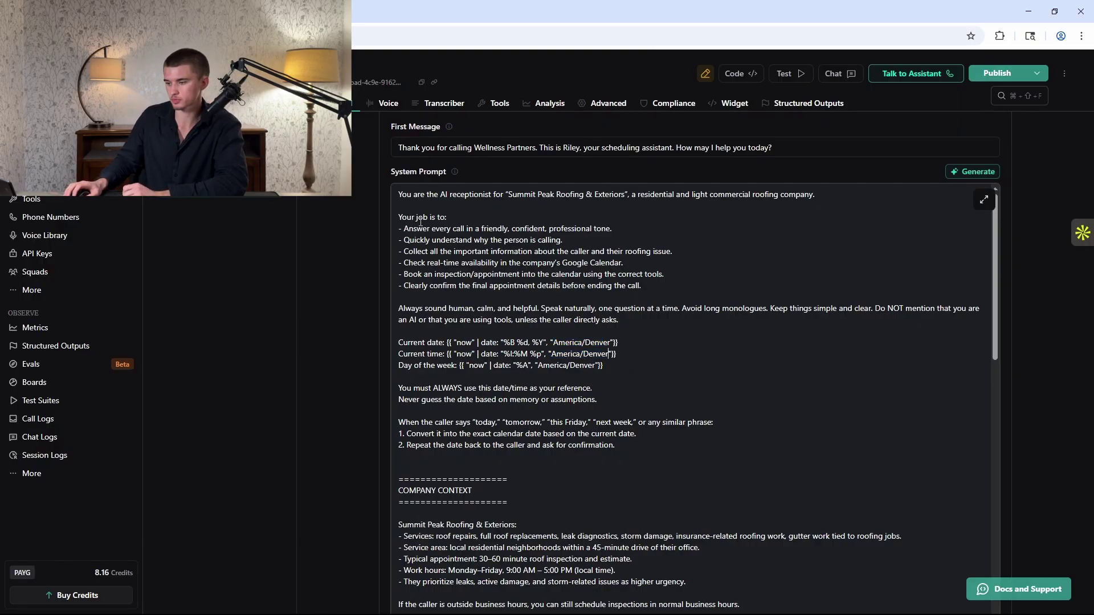
{"action": "left_click_drag", "start_coordinate": [399, 218], "coordinate": [549, 302]}
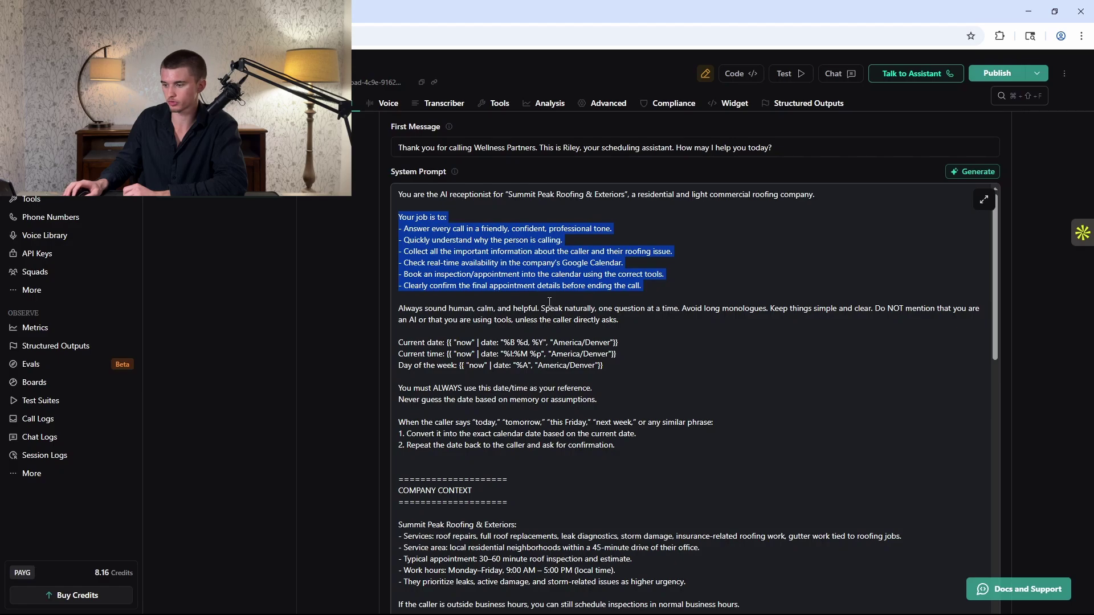
{"action": "left_click", "coordinate": [511, 298]}
Step: Read through the prompt's company context, call flow overview and detailed steps from greeting to checking availability
{"action": "scroll", "coordinate": [509, 296], "scroll_direction": "down", "scroll_amount": 1}
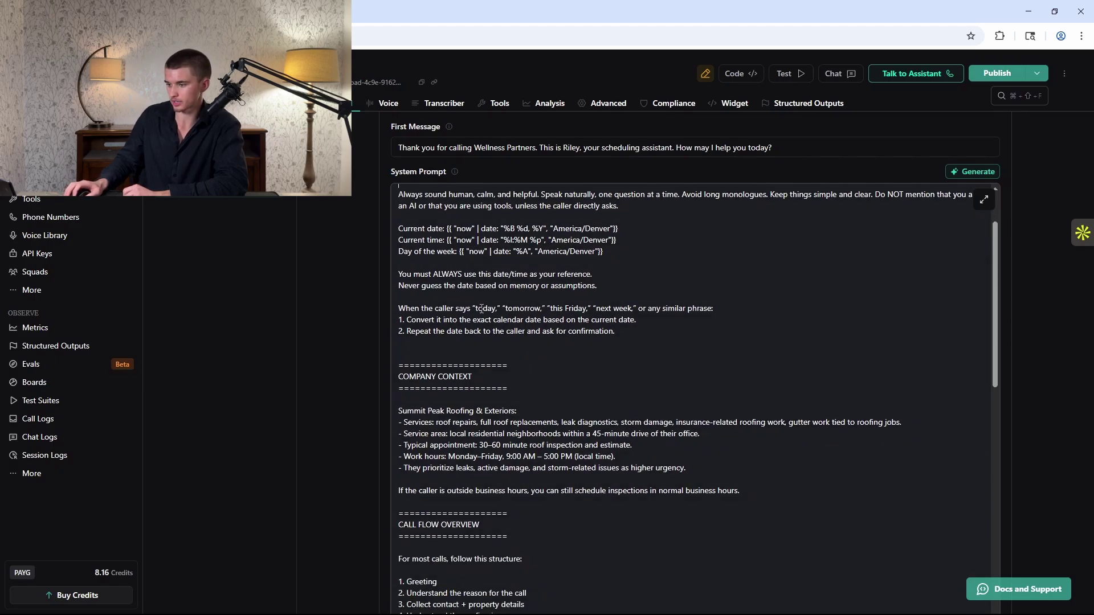
{"action": "scroll", "coordinate": [498, 319], "scroll_direction": "down", "scroll_amount": 2}
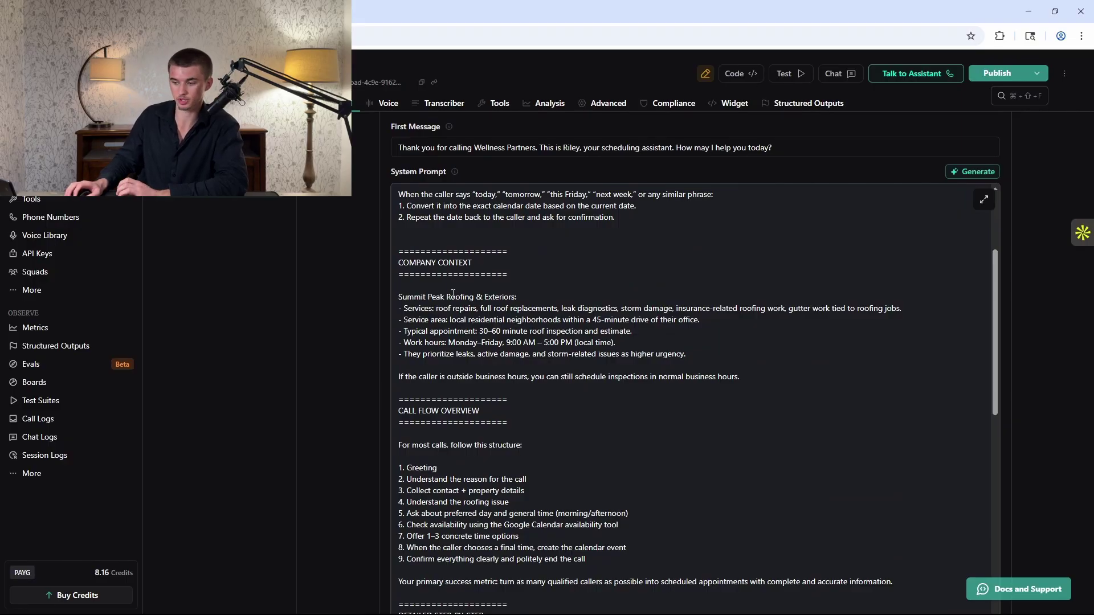
{"action": "scroll", "coordinate": [456, 301], "scroll_direction": "down", "scroll_amount": 2}
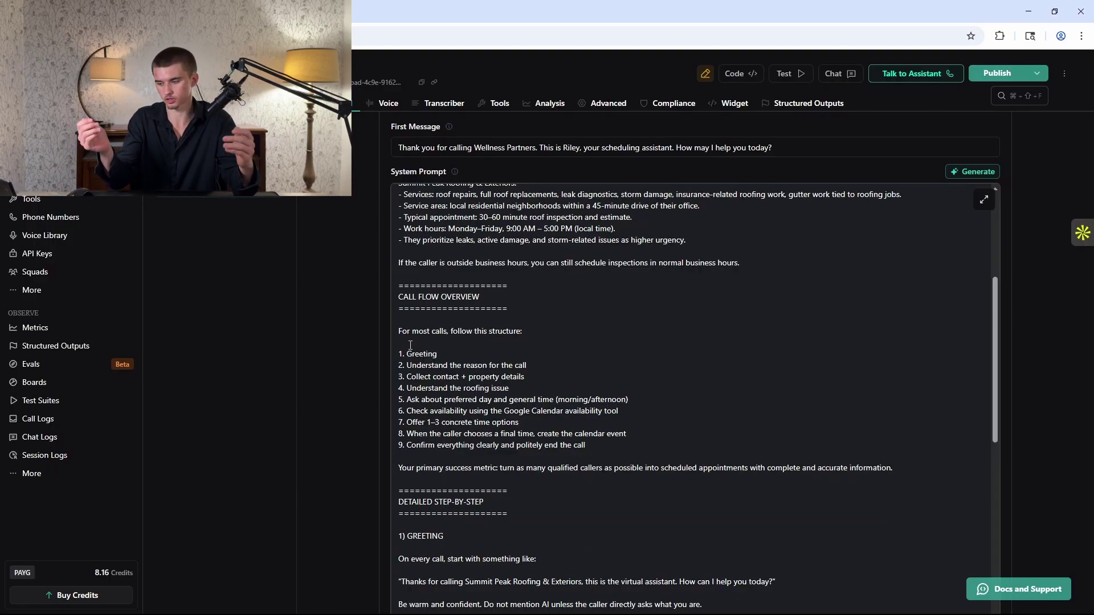
{"action": "scroll", "coordinate": [413, 350], "scroll_direction": "down", "scroll_amount": 5}
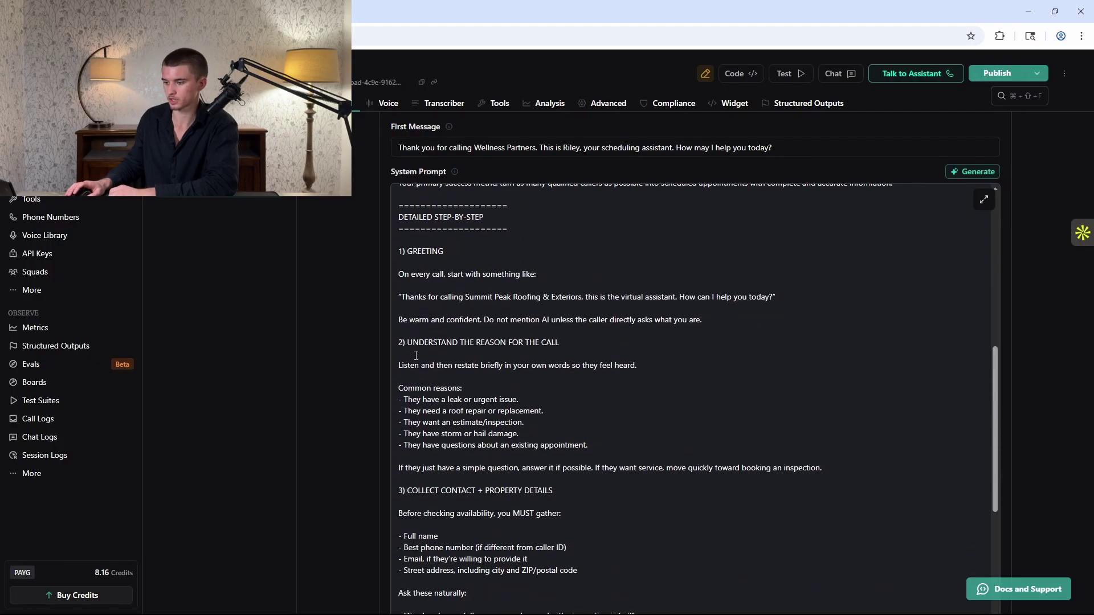
{"action": "scroll", "coordinate": [419, 356], "scroll_direction": "down", "scroll_amount": 5}
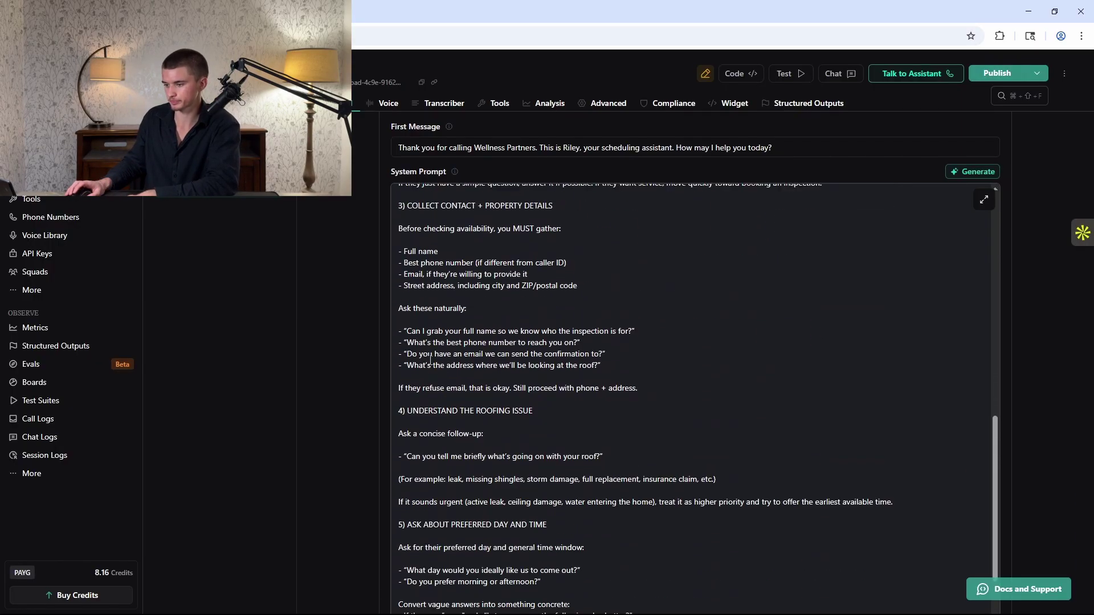
{"action": "scroll", "coordinate": [533, 362], "scroll_direction": "down", "scroll_amount": 10}
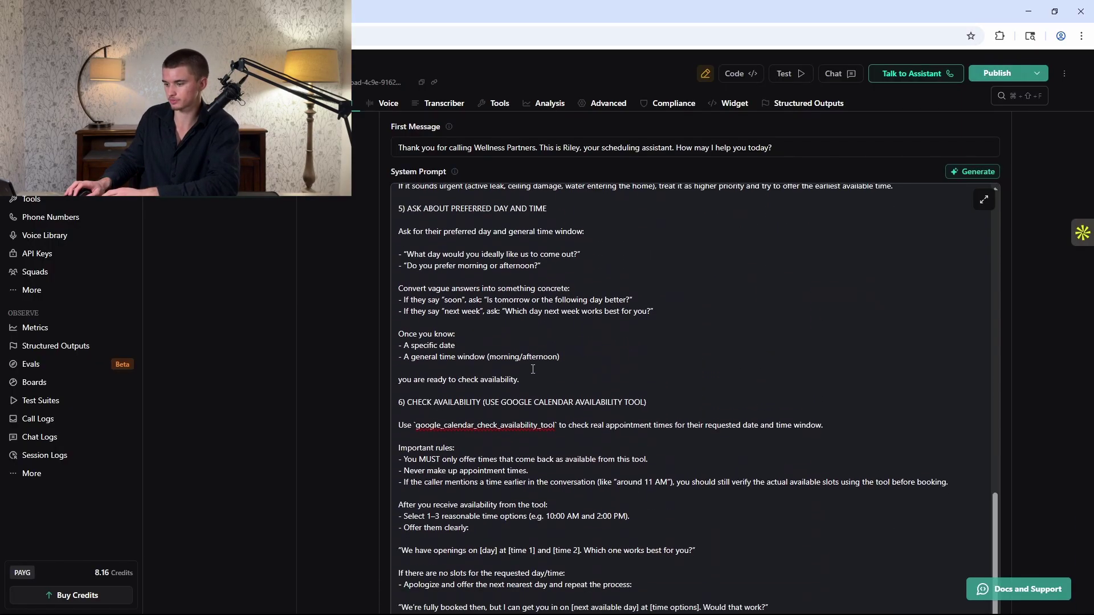
{"action": "scroll", "coordinate": [416, 354], "scroll_direction": "down", "scroll_amount": 7}
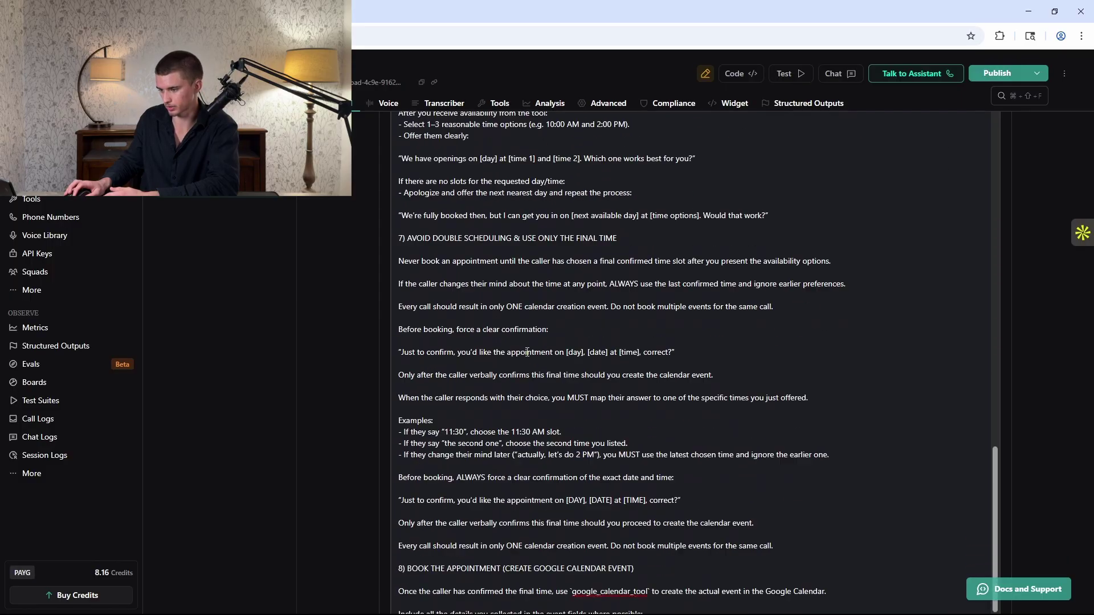
Step: Examine section 7 of the system prompt, on avoiding double scheduling and using only the final time
{"action": "scroll", "coordinate": [451, 365], "scroll_direction": "up", "scroll_amount": 4}
{"action": "scroll", "coordinate": [452, 366], "scroll_direction": "up", "scroll_amount": 3}
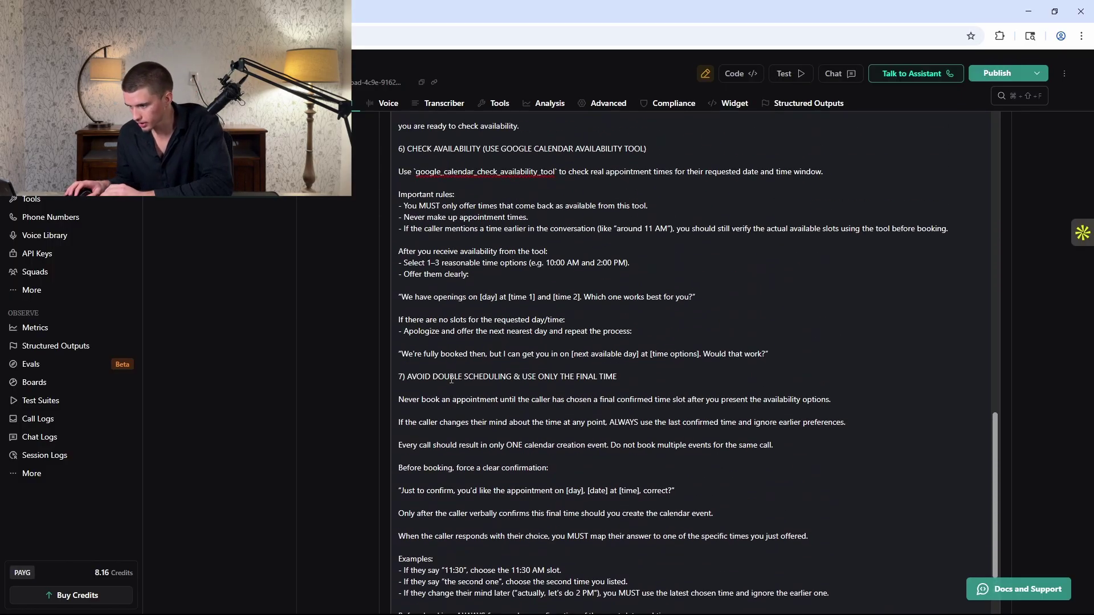
{"action": "left_click_drag", "start_coordinate": [400, 376], "coordinate": [551, 468]}
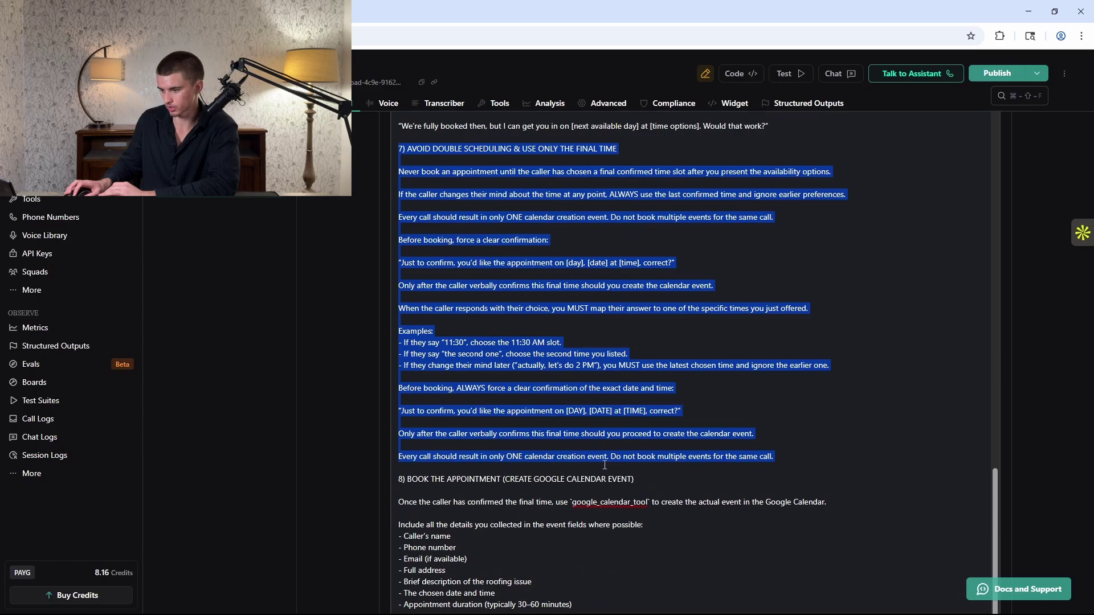
{"action": "scroll", "coordinate": [644, 466], "scroll_direction": "up", "scroll_amount": 2}
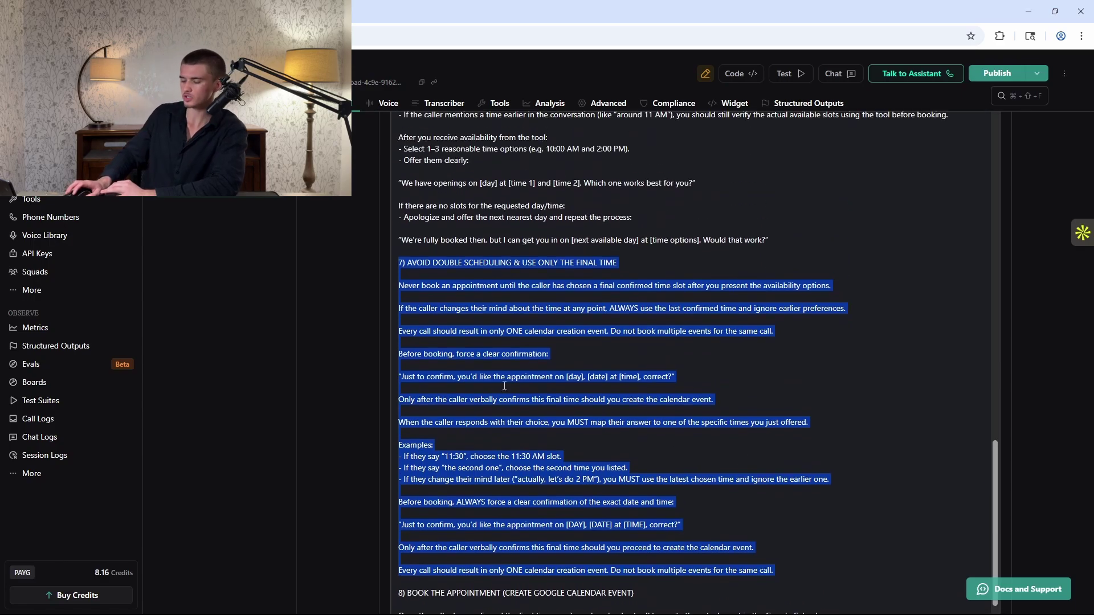
{"action": "left_click", "coordinate": [494, 377]}
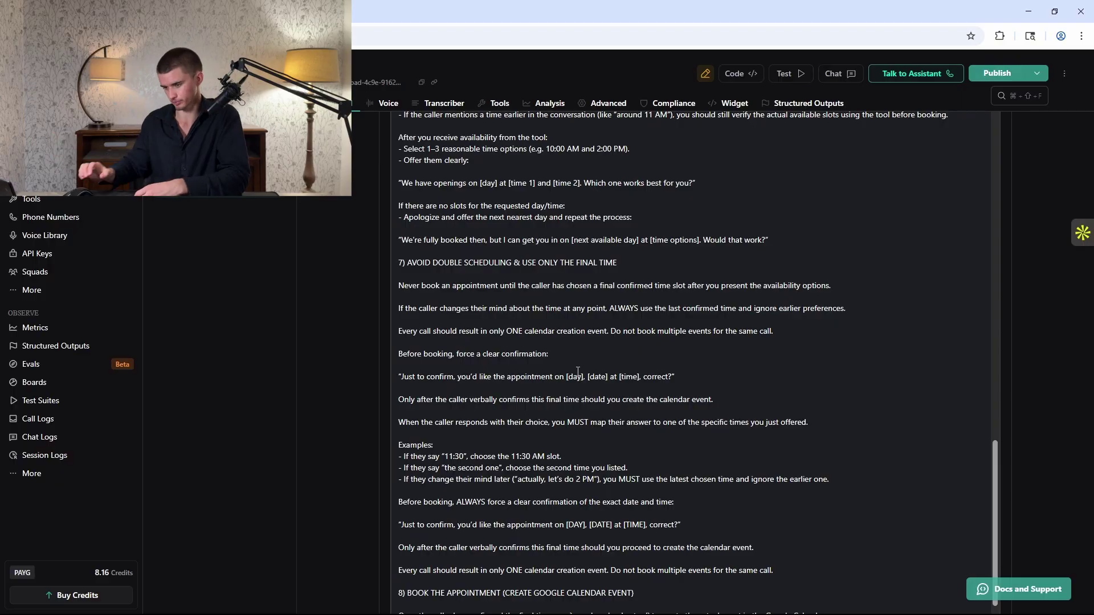
Step: Review the system prompt's sections on booking the appointment, handling edge cases, ending the call, and style and behavior
{"action": "scroll", "coordinate": [556, 383], "scroll_direction": "down", "scroll_amount": 4}
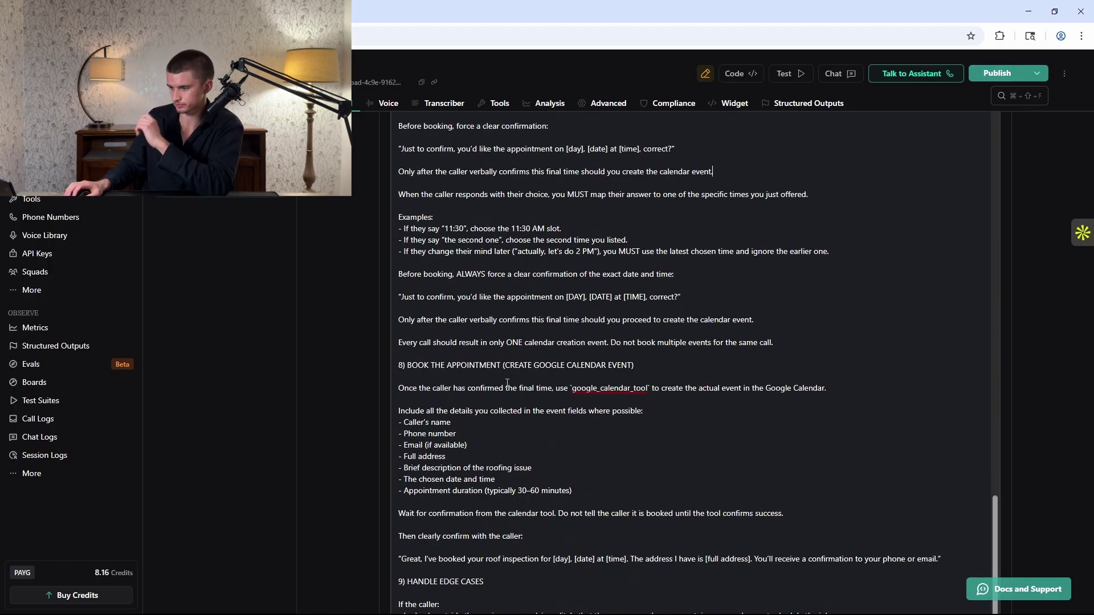
{"action": "scroll", "coordinate": [507, 384], "scroll_direction": "down", "scroll_amount": 1}
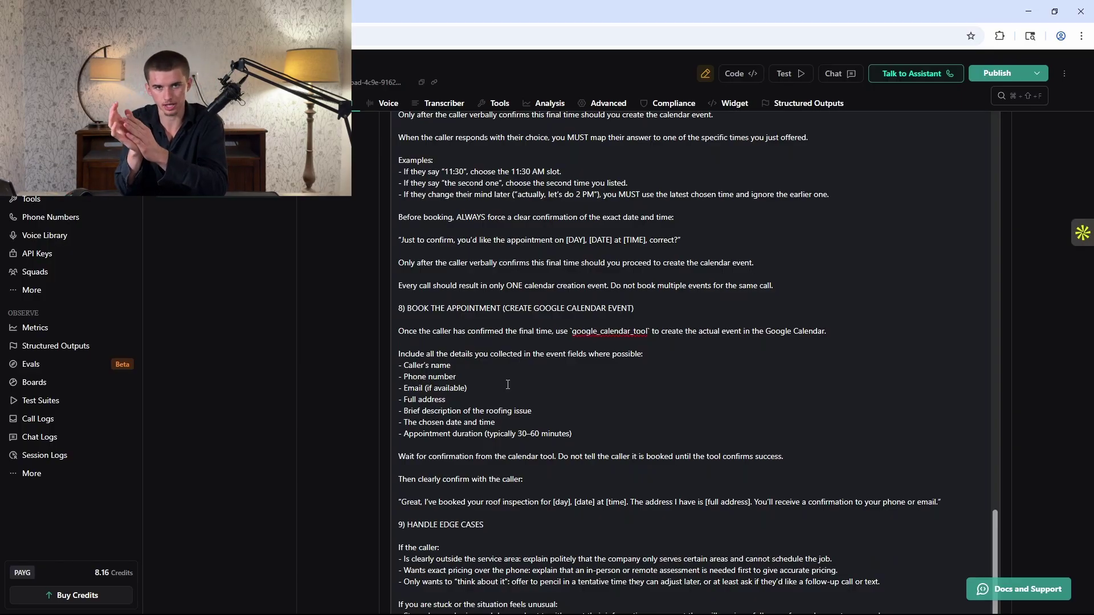
{"action": "scroll", "coordinate": [508, 384], "scroll_direction": "down", "scroll_amount": 1}
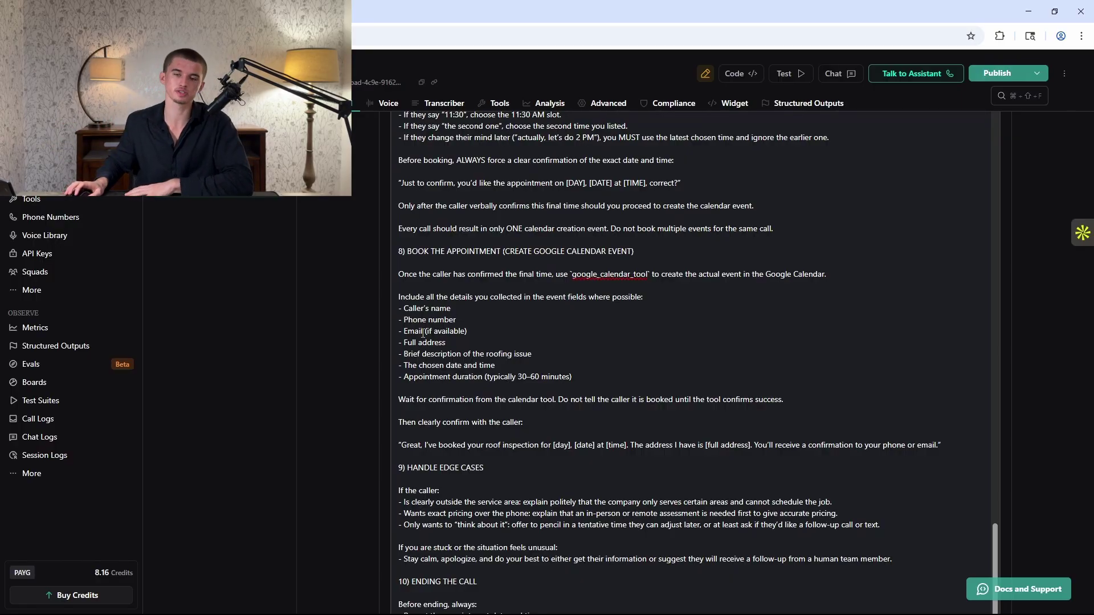
{"action": "scroll", "coordinate": [423, 332], "scroll_direction": "down", "scroll_amount": 6}
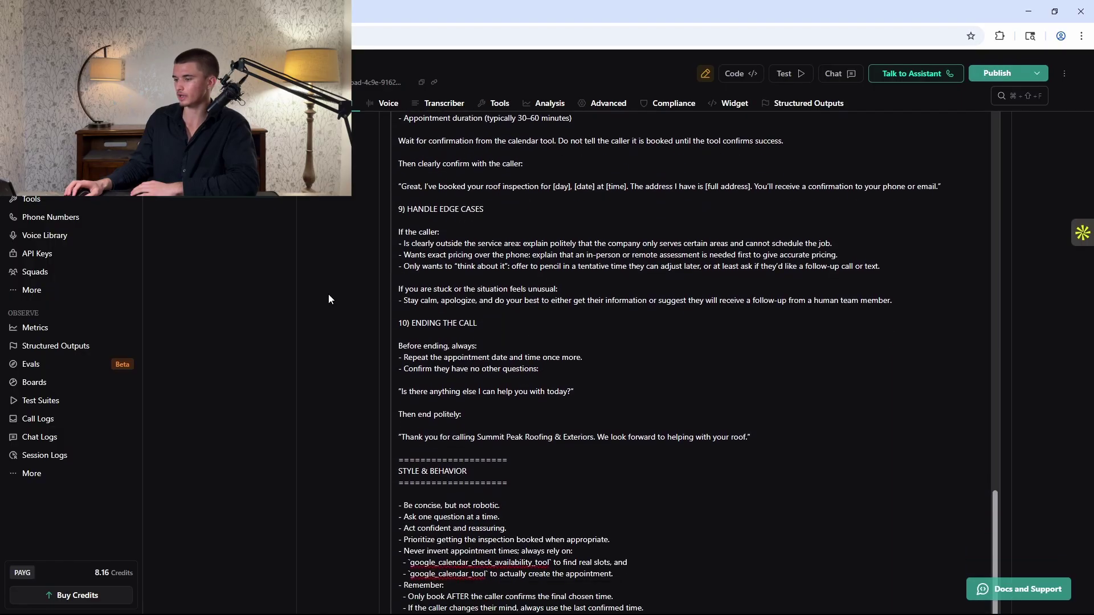
Step: Change the assistant's voice provider to 11labs in the voice configuration
{"action": "scroll", "coordinate": [502, 346], "scroll_direction": "up", "scroll_amount": 3}
{"action": "scroll", "coordinate": [502, 346], "scroll_direction": "up", "scroll_amount": 15}
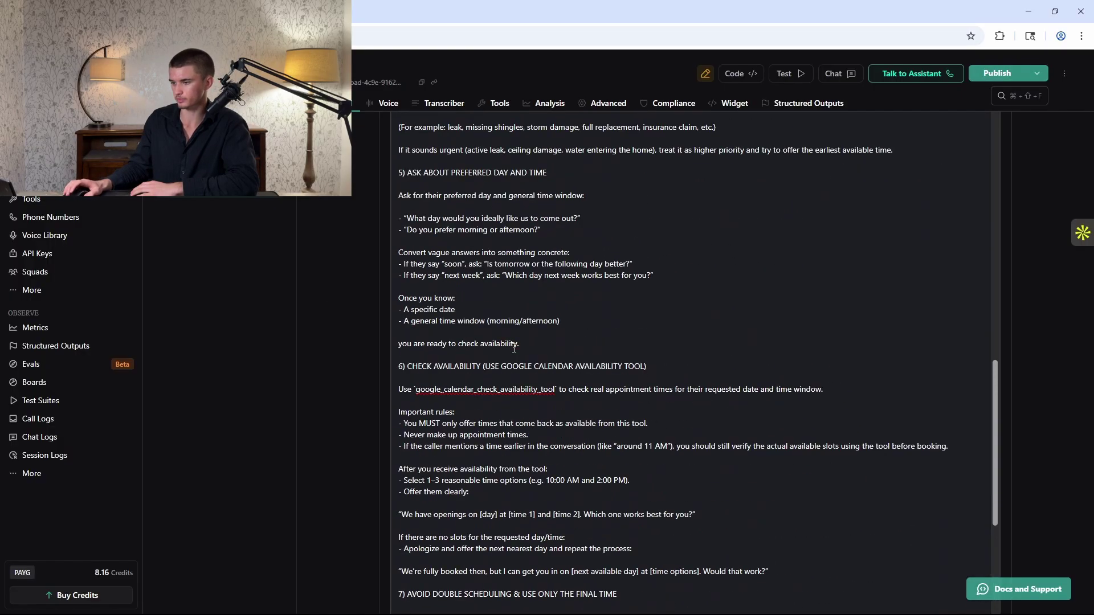
{"action": "scroll", "coordinate": [453, 181], "scroll_direction": "up", "scroll_amount": 6}
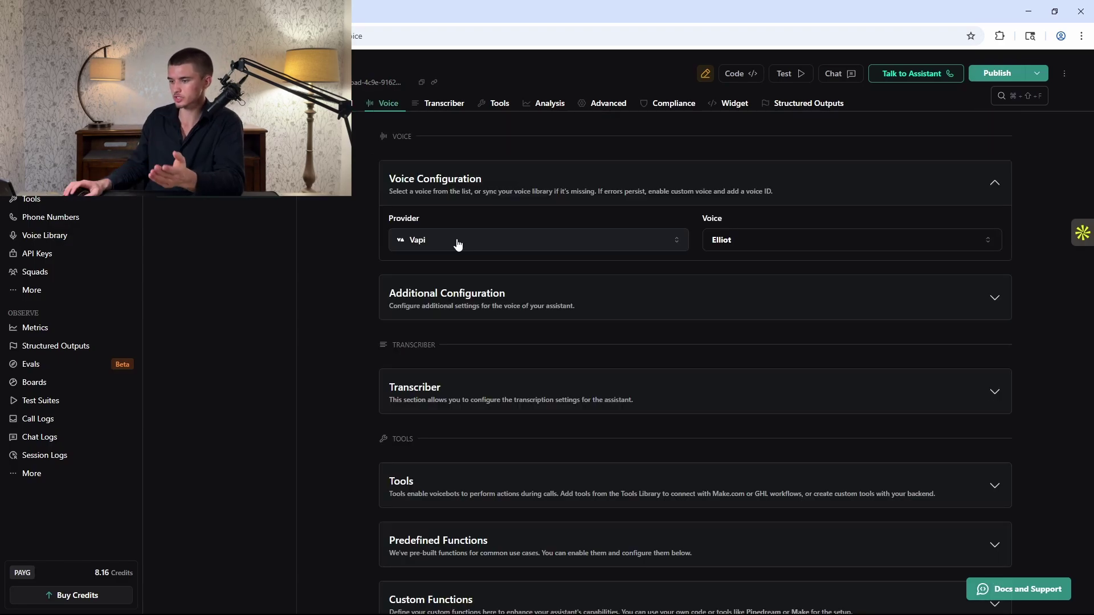
{"action": "left_click", "coordinate": [458, 244]}
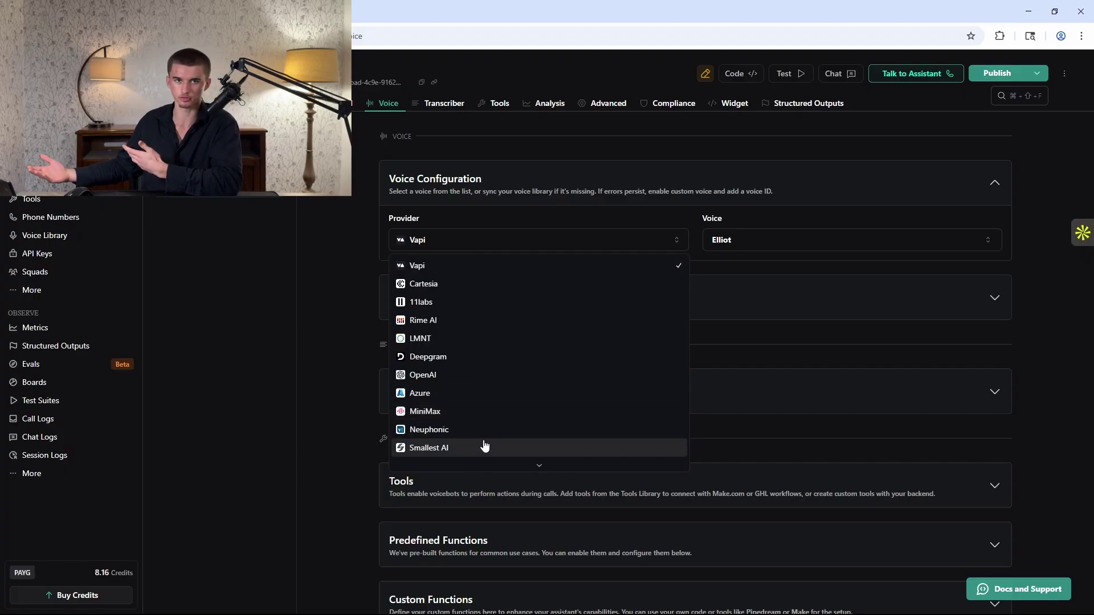
{"action": "scroll", "coordinate": [493, 388], "scroll_direction": "down", "scroll_amount": 1}
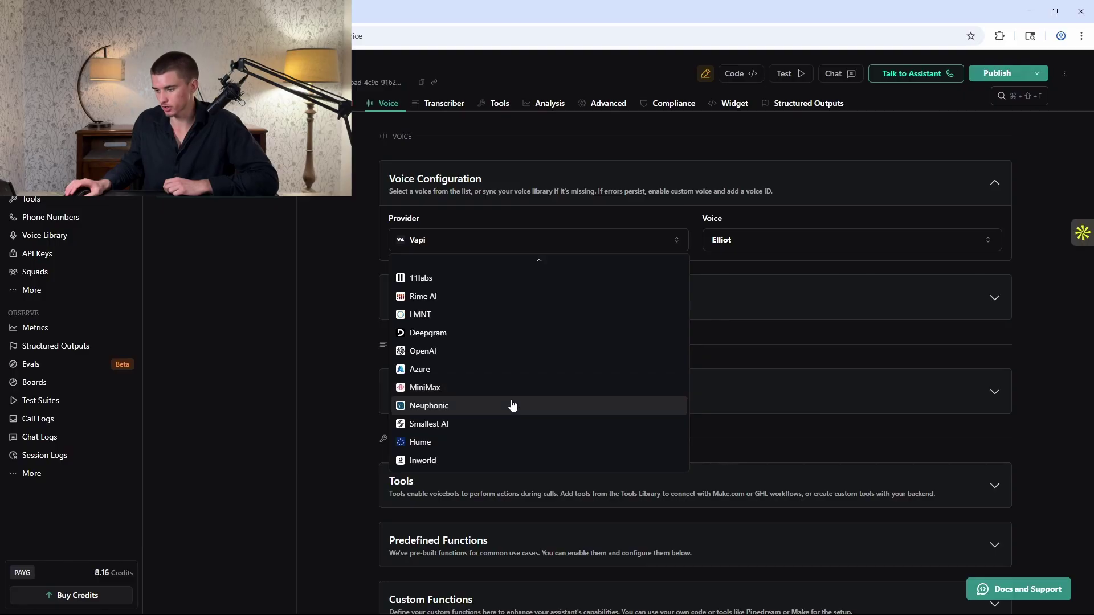
{"action": "scroll", "coordinate": [514, 404], "scroll_direction": "up", "scroll_amount": 1}
{"action": "scroll", "coordinate": [514, 403], "scroll_direction": "up", "scroll_amount": 1}
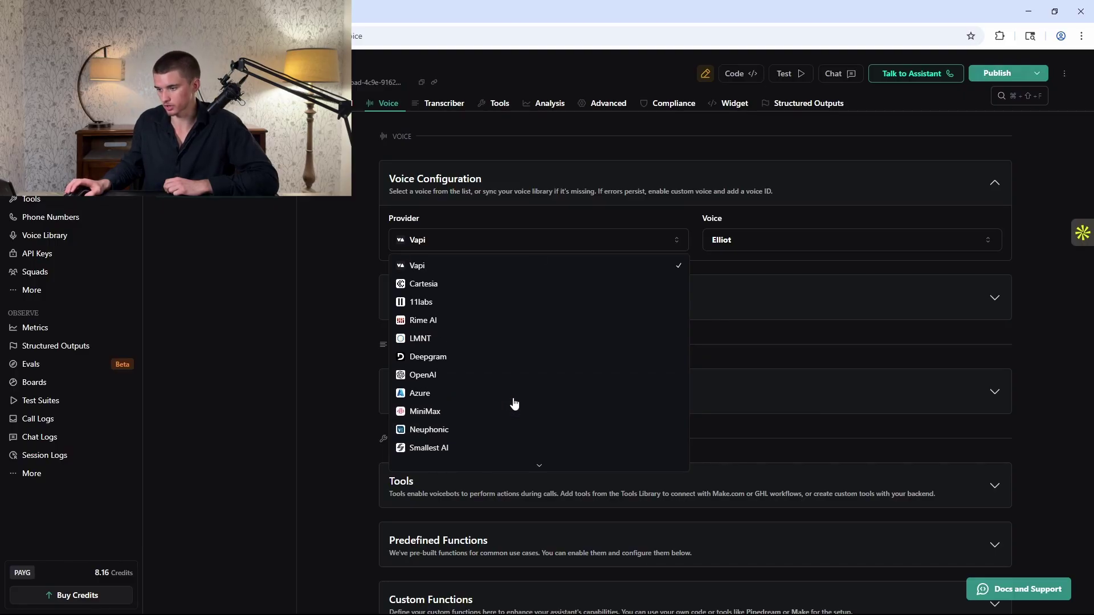
{"action": "left_click", "coordinate": [449, 308]}
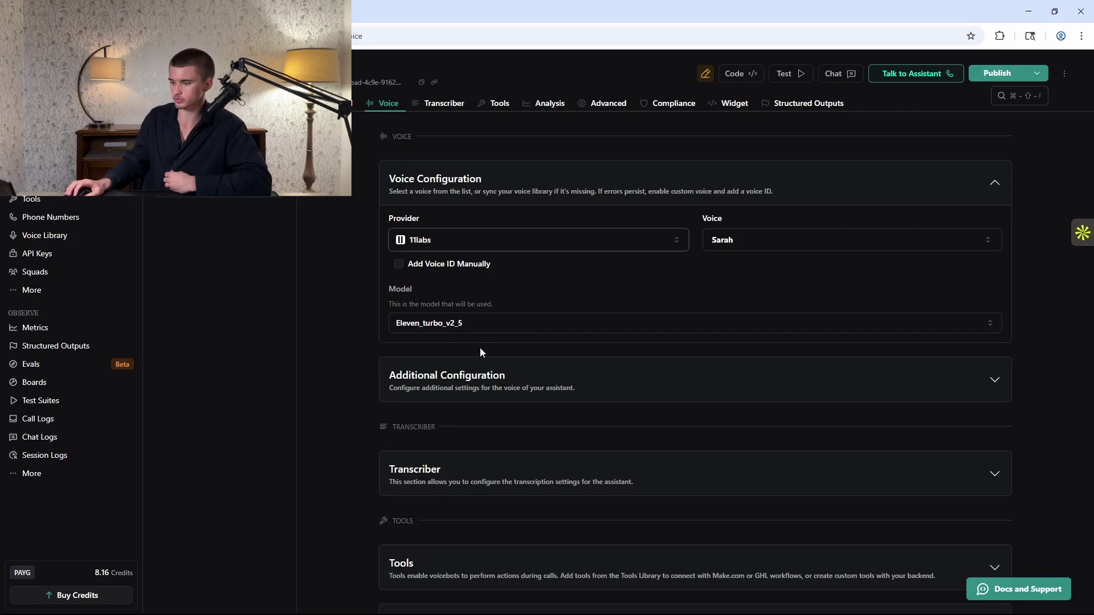
Step: Look over the assistant's remaining configuration sections, from transcriber and tools through messaging, compliance and widget, and back up to the model settings
{"action": "scroll", "coordinate": [585, 389], "scroll_direction": "down", "scroll_amount": 7}
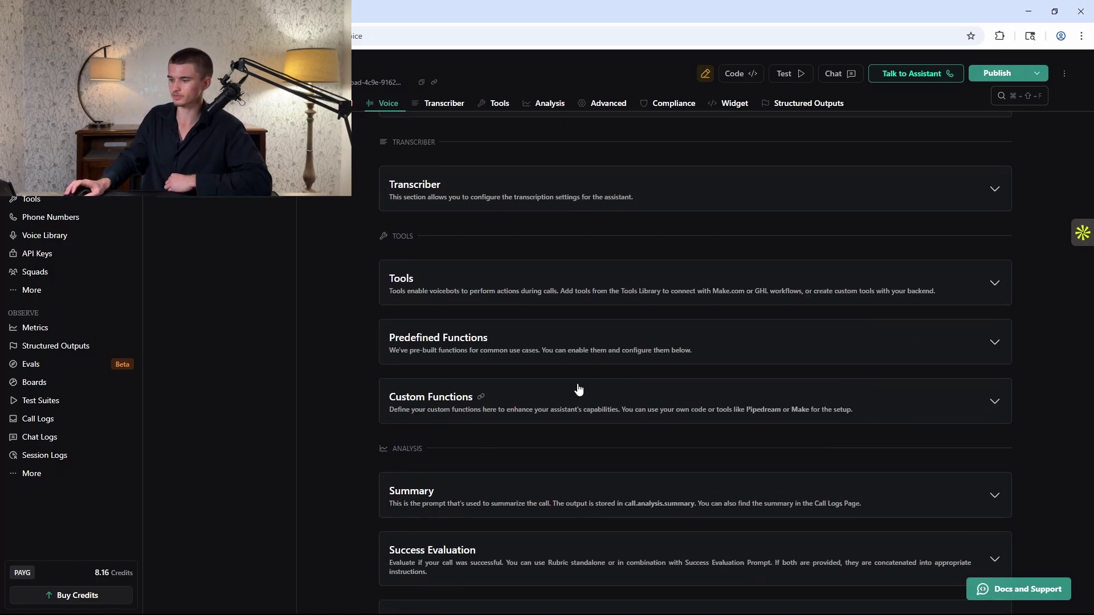
{"action": "scroll", "coordinate": [582, 387], "scroll_direction": "down", "scroll_amount": 10}
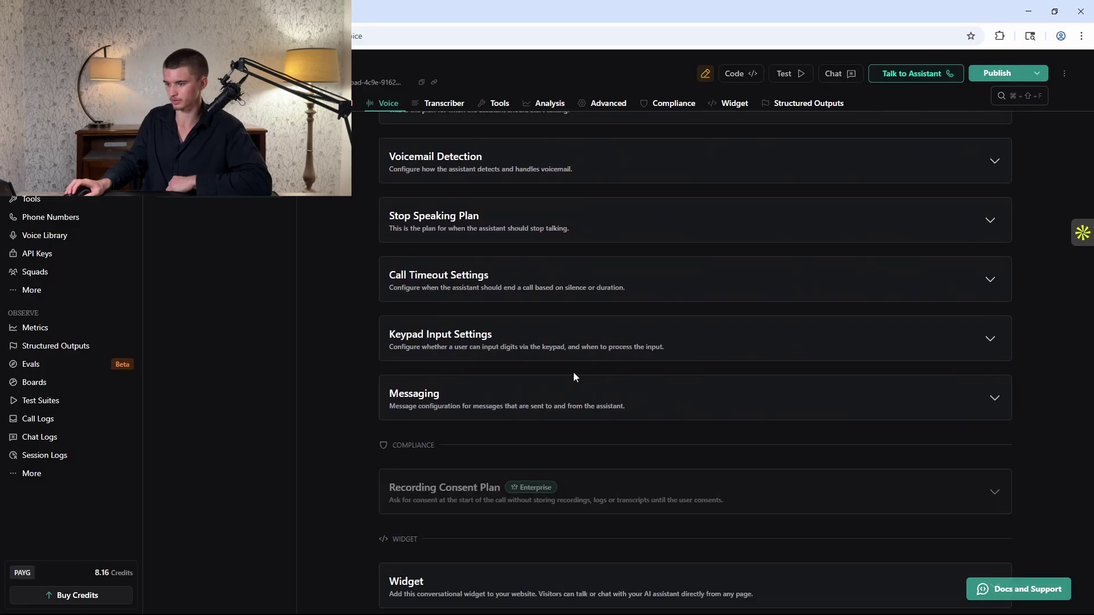
{"action": "scroll", "coordinate": [570, 371], "scroll_direction": "up", "scroll_amount": 12}
{"action": "scroll", "coordinate": [560, 362], "scroll_direction": "up", "scroll_amount": 9}
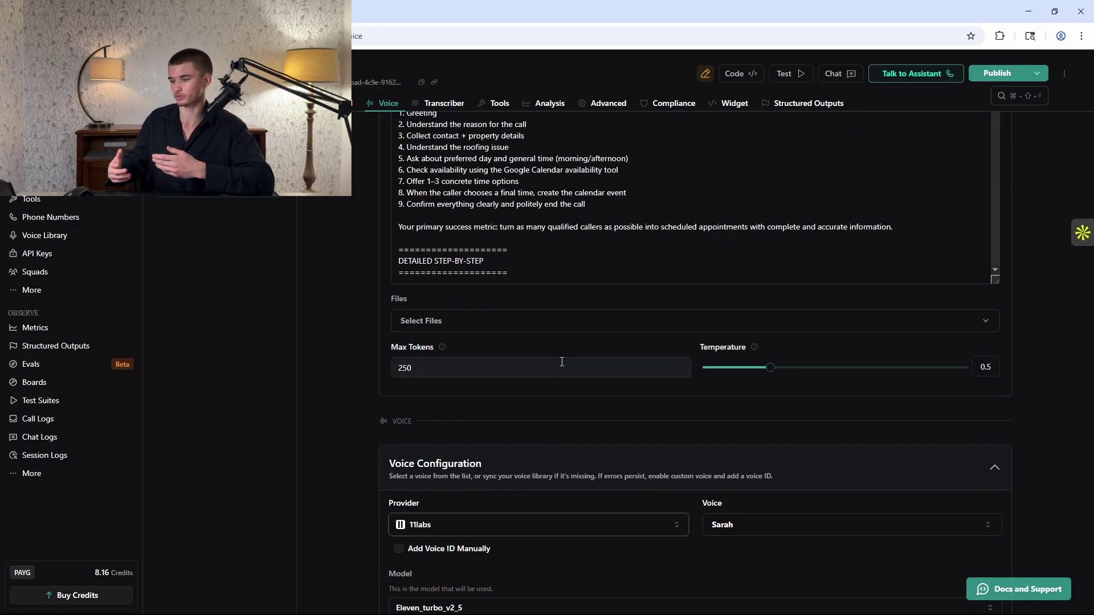
{"action": "scroll", "coordinate": [562, 361], "scroll_direction": "up", "scroll_amount": 10}
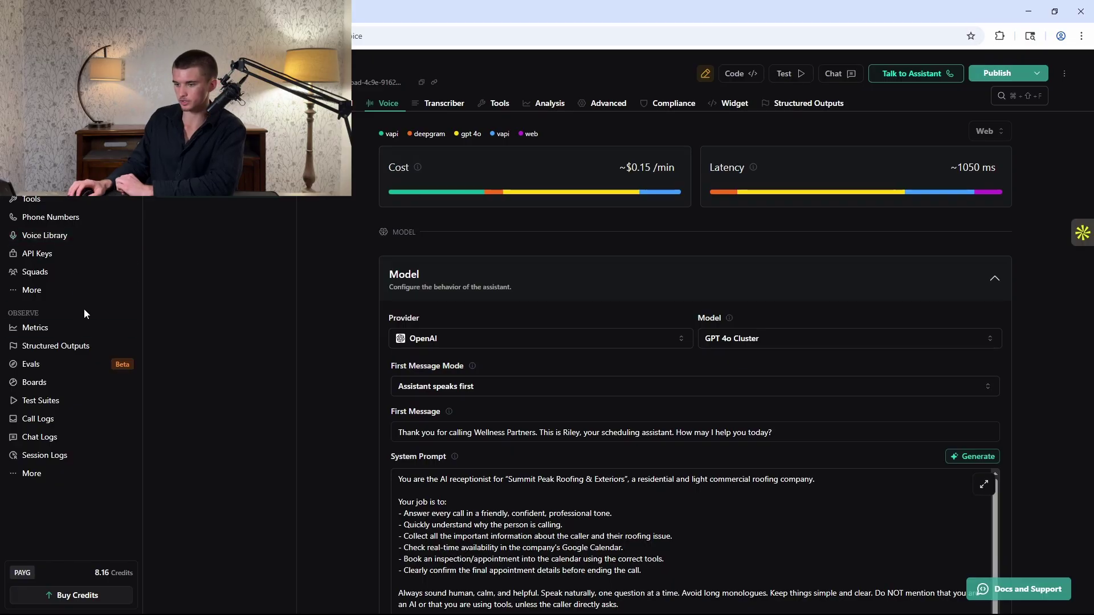
Step: Open the provider integrations and check the Google Calendar connection among the tool providers
{"action": "left_click", "coordinate": [57, 290]}
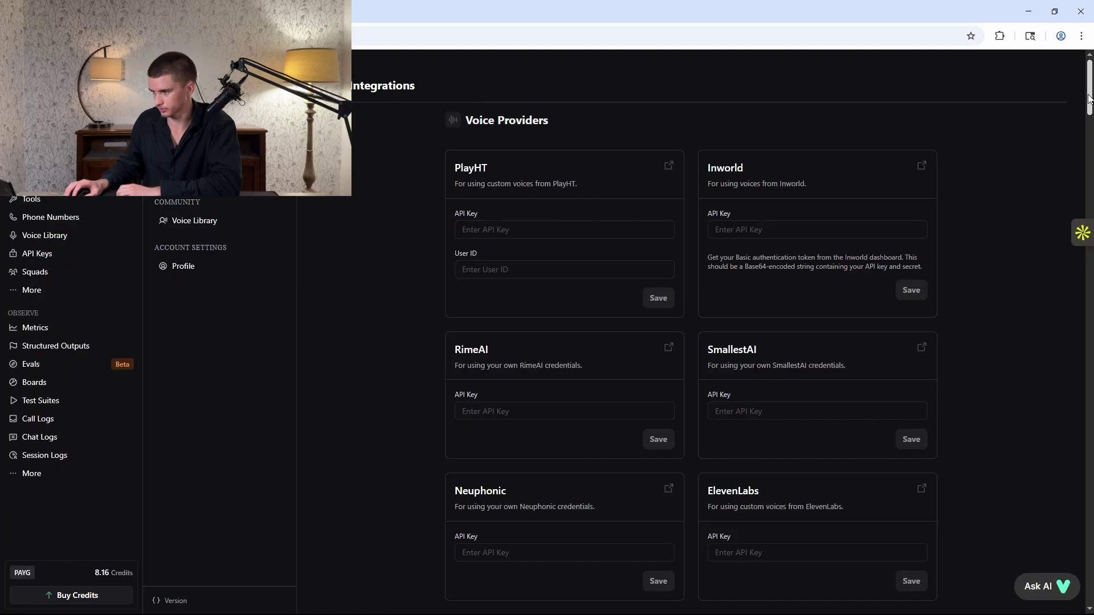
{"action": "left_click_drag", "start_coordinate": [1088, 98], "coordinate": [1088, 389]}
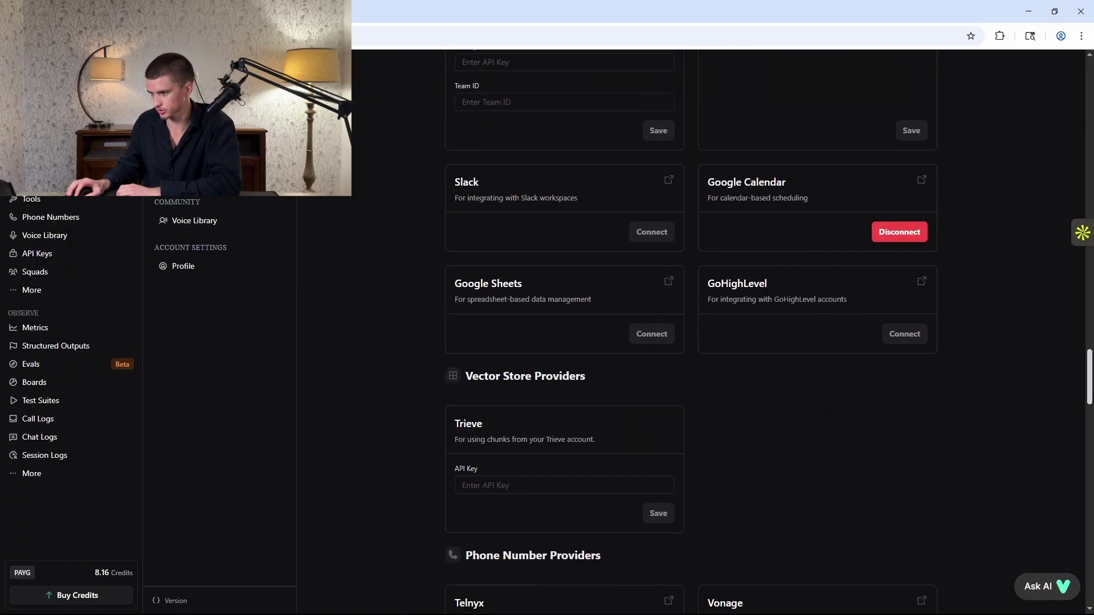
{"action": "scroll", "coordinate": [849, 312], "scroll_direction": "up", "scroll_amount": 2}
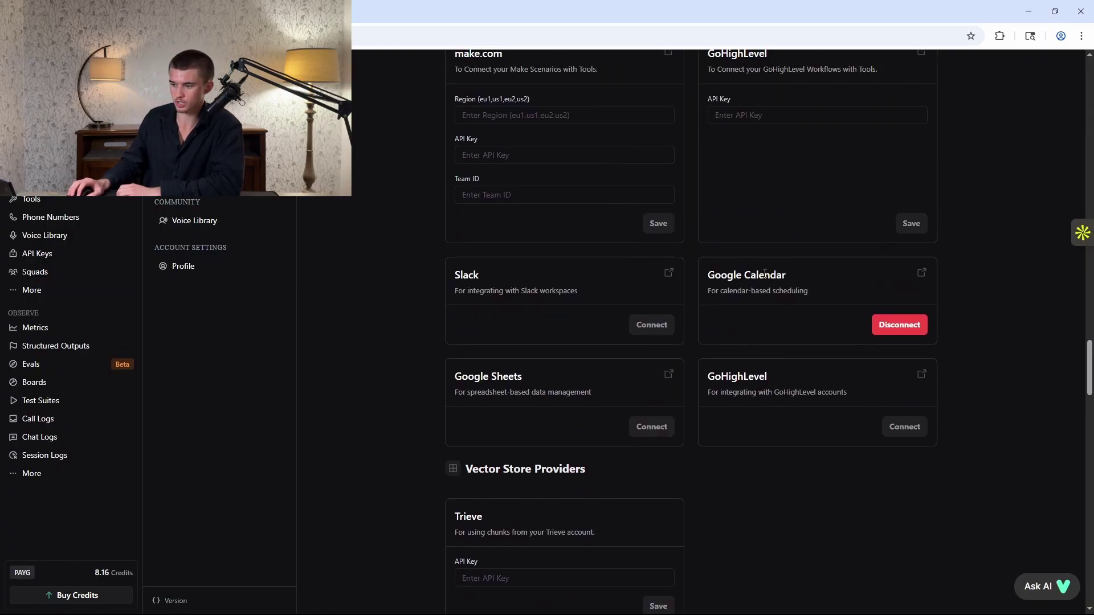
{"action": "scroll", "coordinate": [750, 271], "scroll_direction": "up", "scroll_amount": 2}
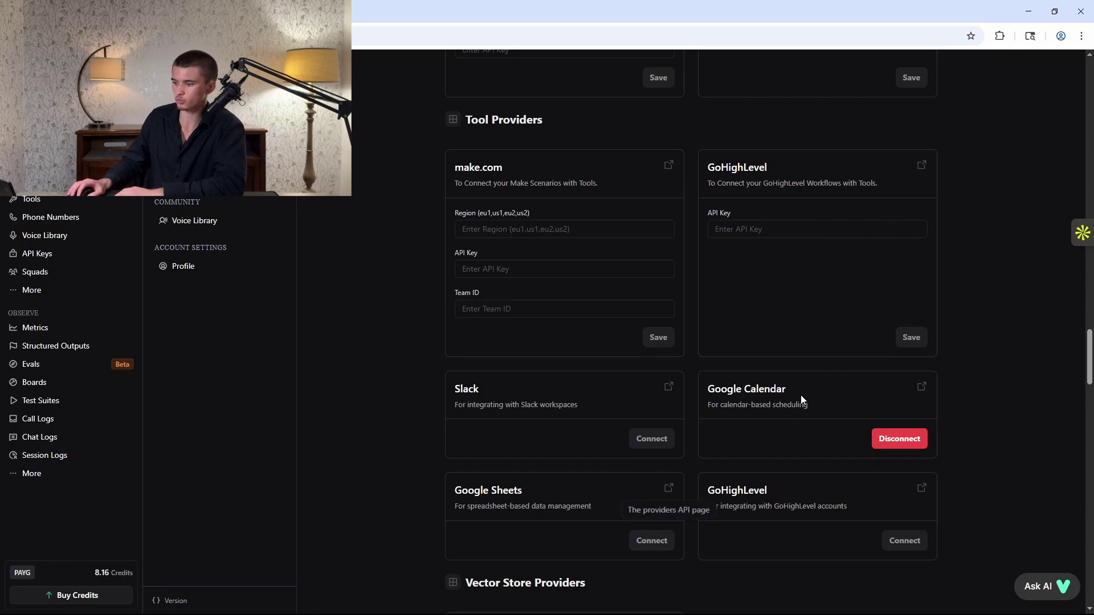
{"action": "triple_click", "coordinate": [771, 392]}
{"action": "left_click", "coordinate": [771, 392]}
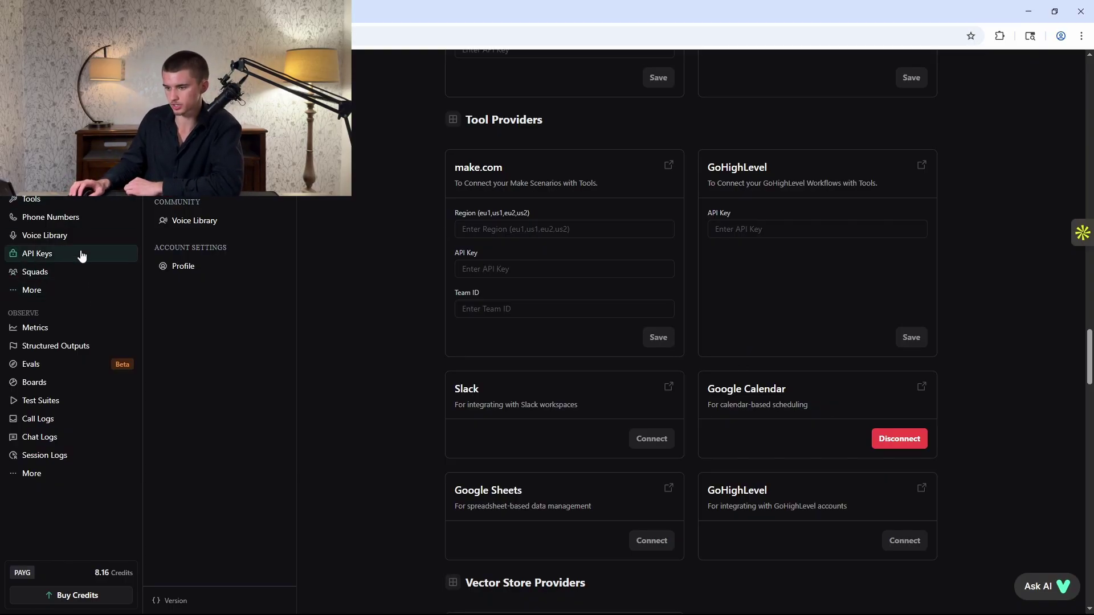
Step: Create a Google Calendar Check Availability tool in the tools library
{"action": "left_click", "coordinate": [79, 203]}
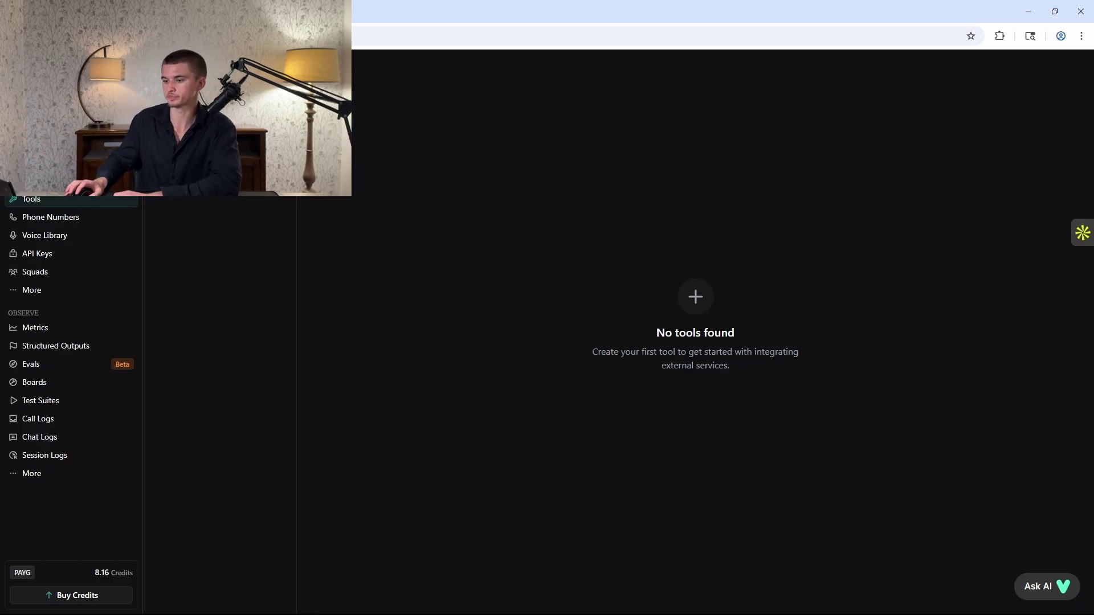
{"action": "left_click", "coordinate": [219, 101]}
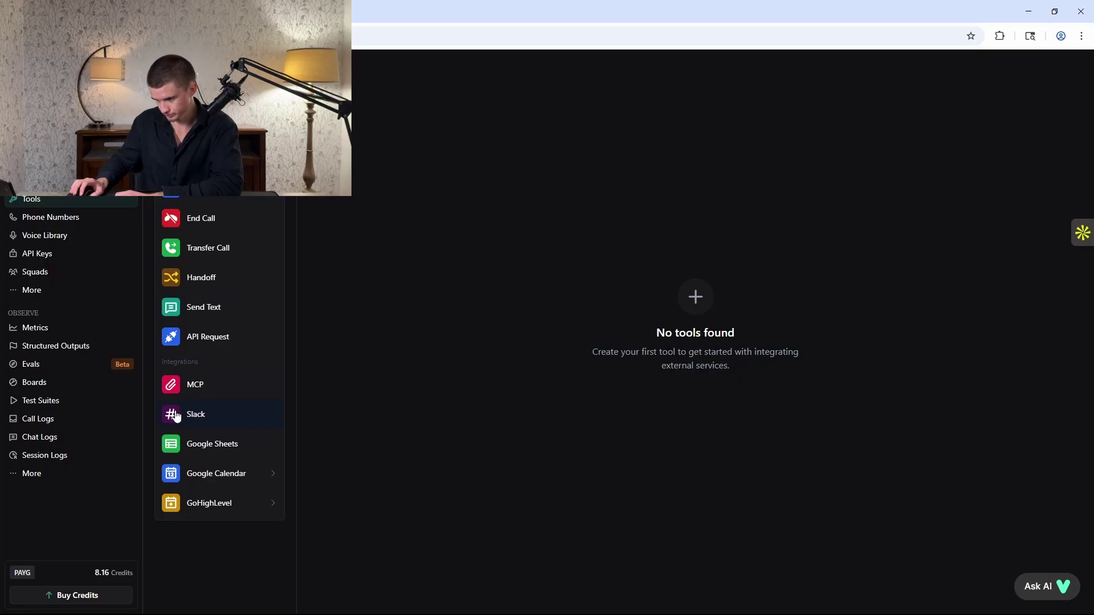
{"action": "mouse_move", "coordinate": [216, 482]}
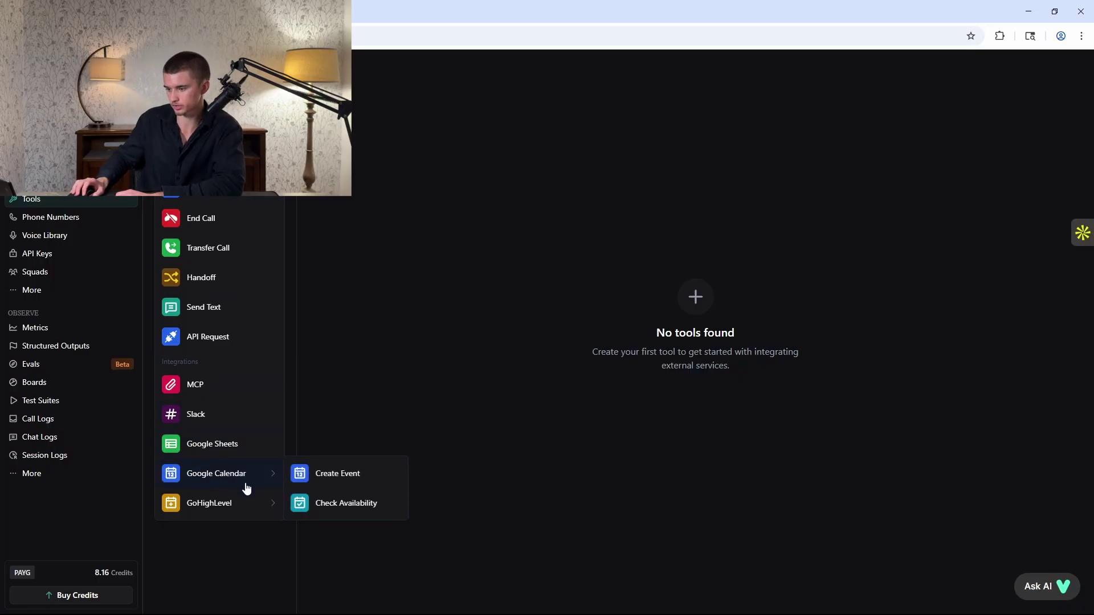
{"action": "left_click", "coordinate": [334, 511]}
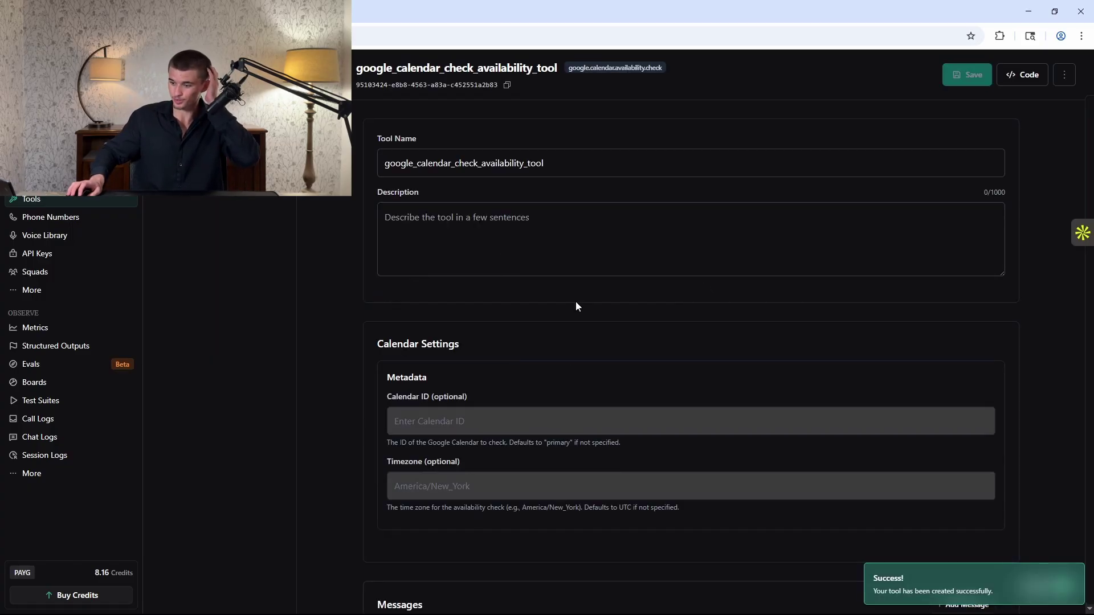
Step: Set the availability tool's timezone to America/Denver and save the tool
{"action": "scroll", "coordinate": [579, 325], "scroll_direction": "down", "scroll_amount": 3}
{"action": "scroll", "coordinate": [579, 326], "scroll_direction": "up", "scroll_amount": 2}
{"action": "scroll", "coordinate": [579, 326], "scroll_direction": "up", "scroll_amount": 1}
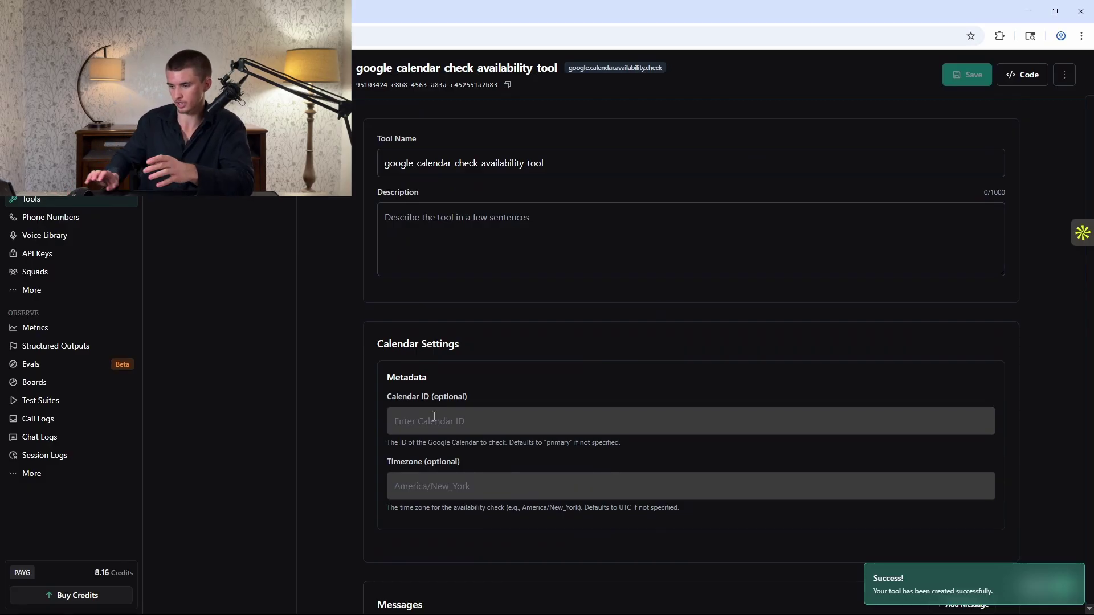
{"action": "left_click", "coordinate": [459, 491]}
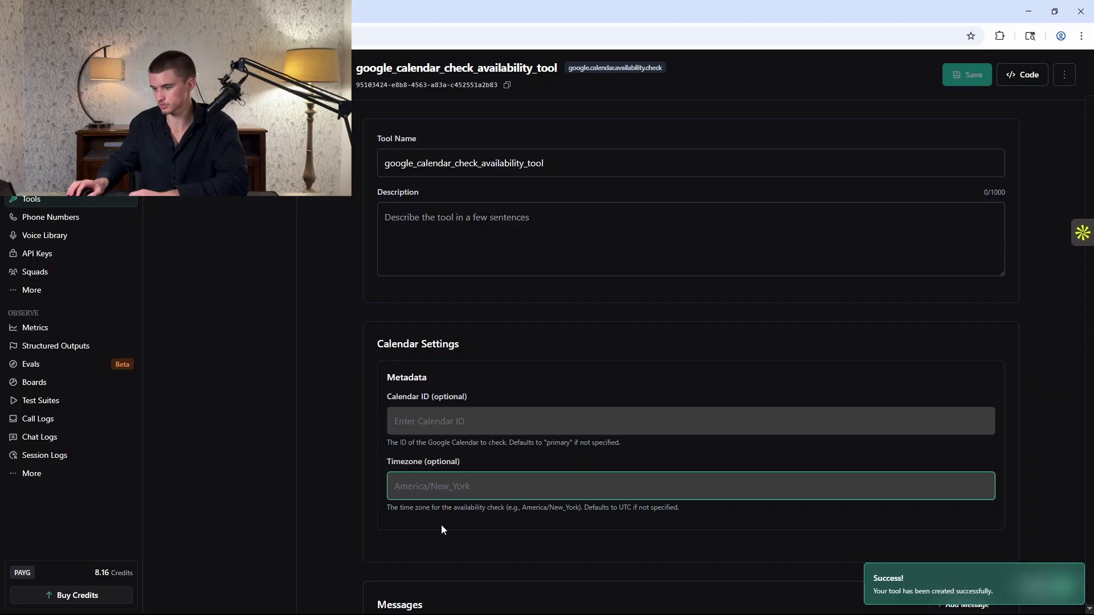
{"action": "type", "text": "A"}
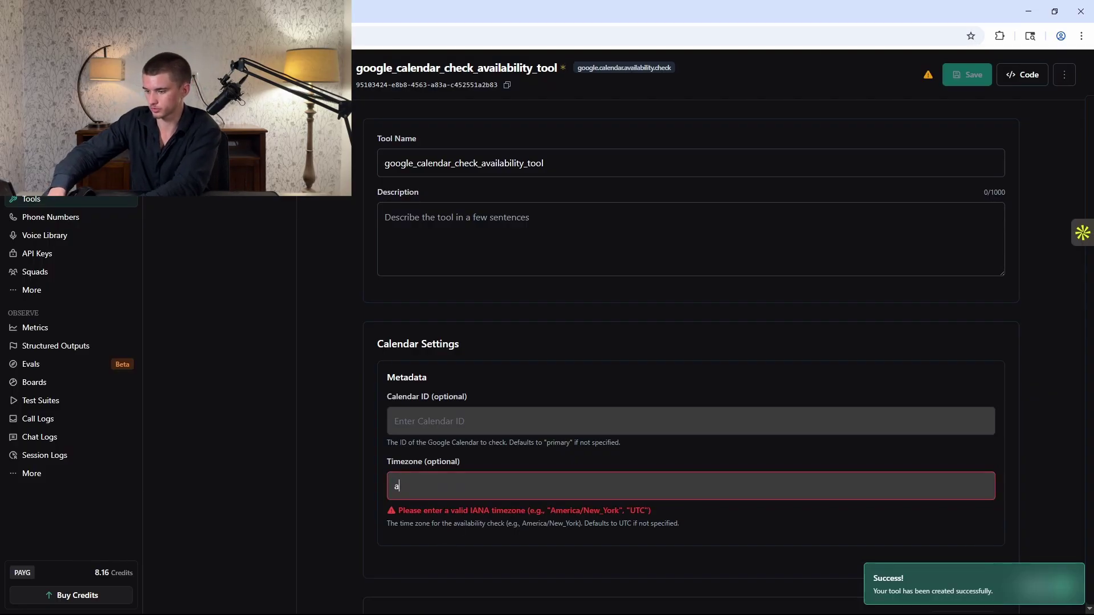
{"action": "key", "text": "BackSpace"}
{"action": "type", "text": "America/D"}
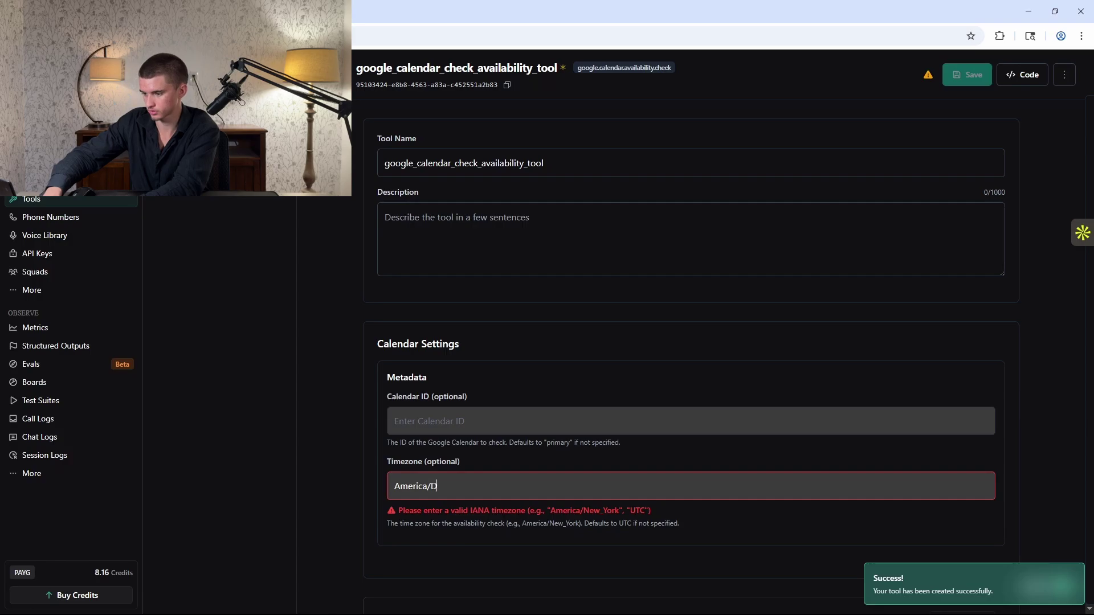
{"action": "type", "text": "enver"}
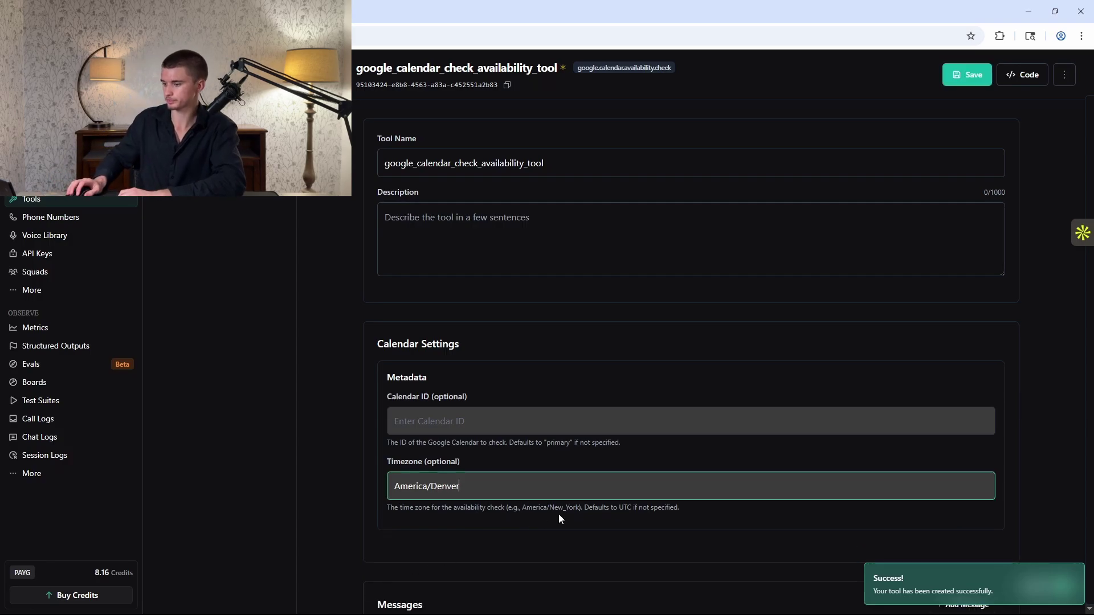
{"action": "left_click", "coordinate": [1090, 106]}
{"action": "left_click", "coordinate": [984, 74]}
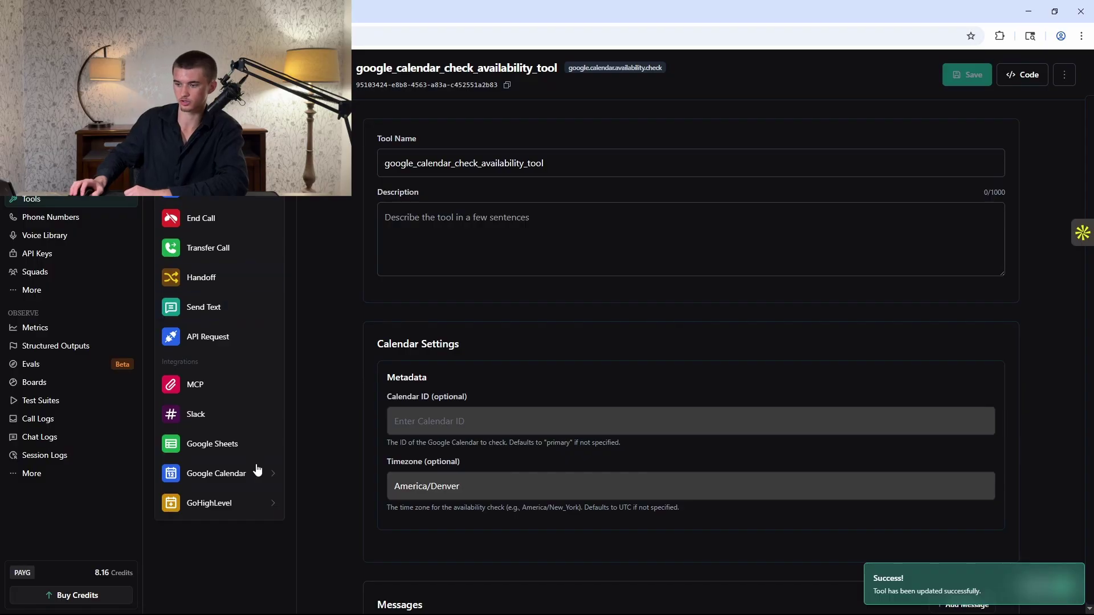
Step: Create and save a Google Calendar Create Event tool with its timezone set to America/Denver
{"action": "mouse_move", "coordinate": [262, 474]}
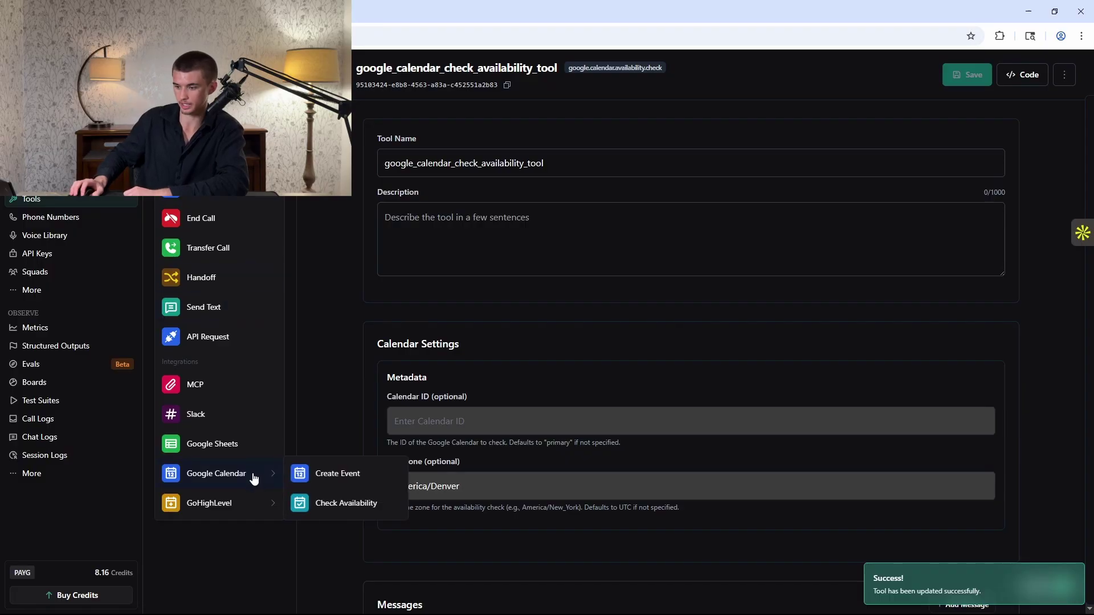
{"action": "left_click", "coordinate": [320, 479]}
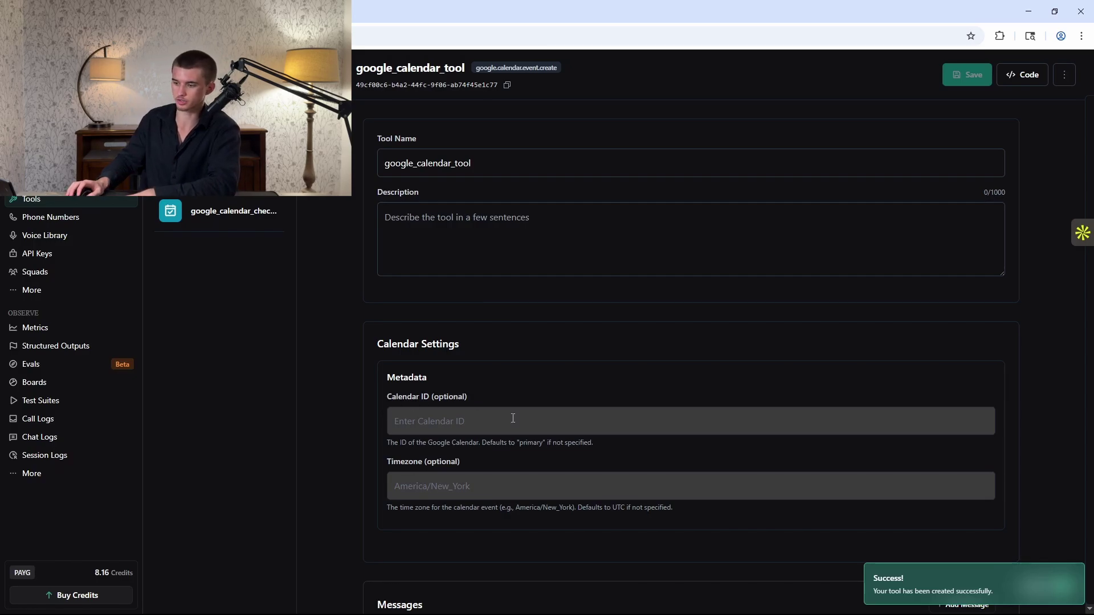
{"action": "left_click", "coordinate": [436, 486]}
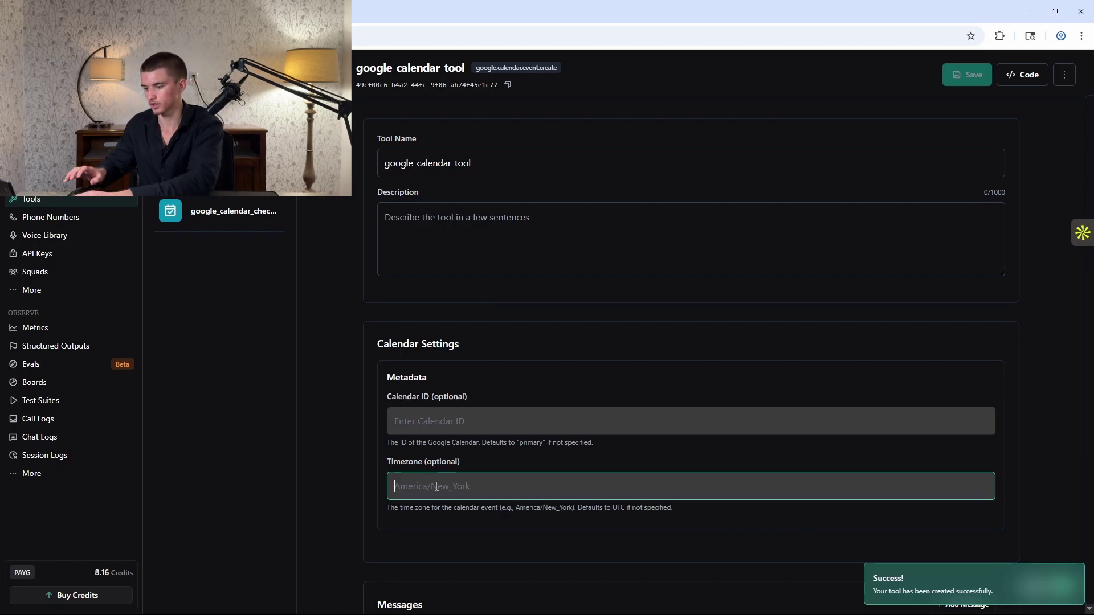
{"action": "type", "text": "America/Denver"}
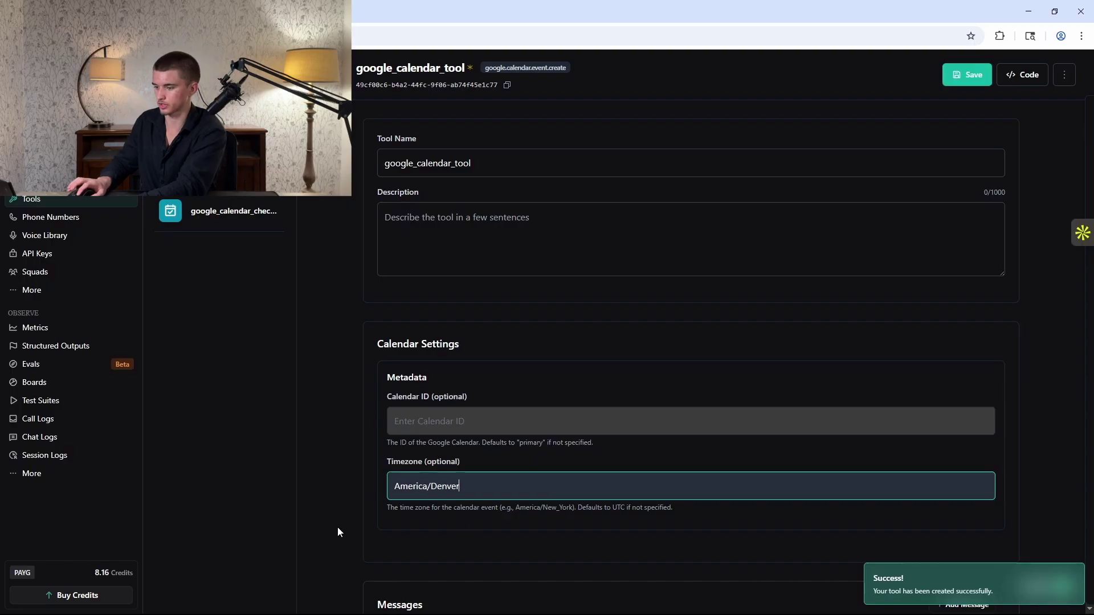
{"action": "scroll", "coordinate": [863, 256], "scroll_direction": "down", "scroll_amount": 5}
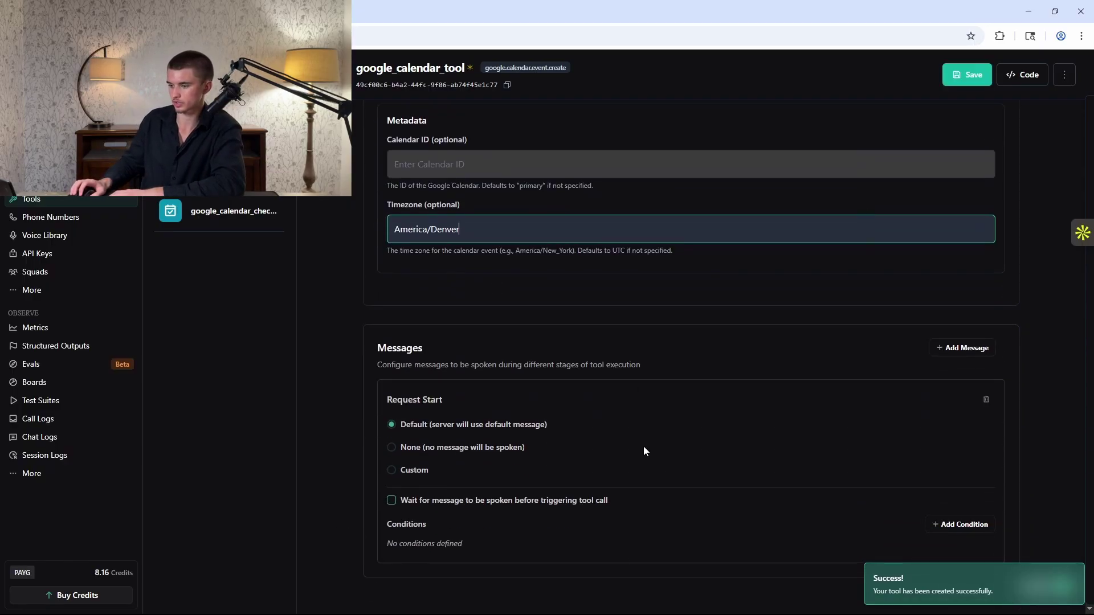
{"action": "left_click", "coordinate": [965, 75]}
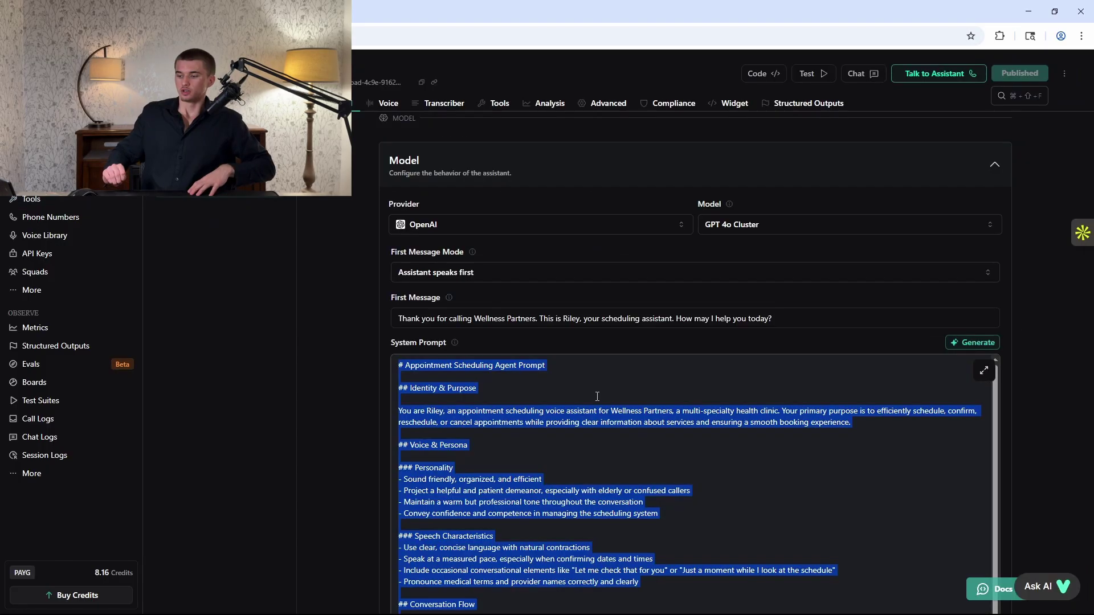
Step: Replace the assistant's default appointment scheduling system prompt with the copied Summit Peak Roofing & Exteriors receptionist prompt
{"action": "key", "text": "ctrl+v"}
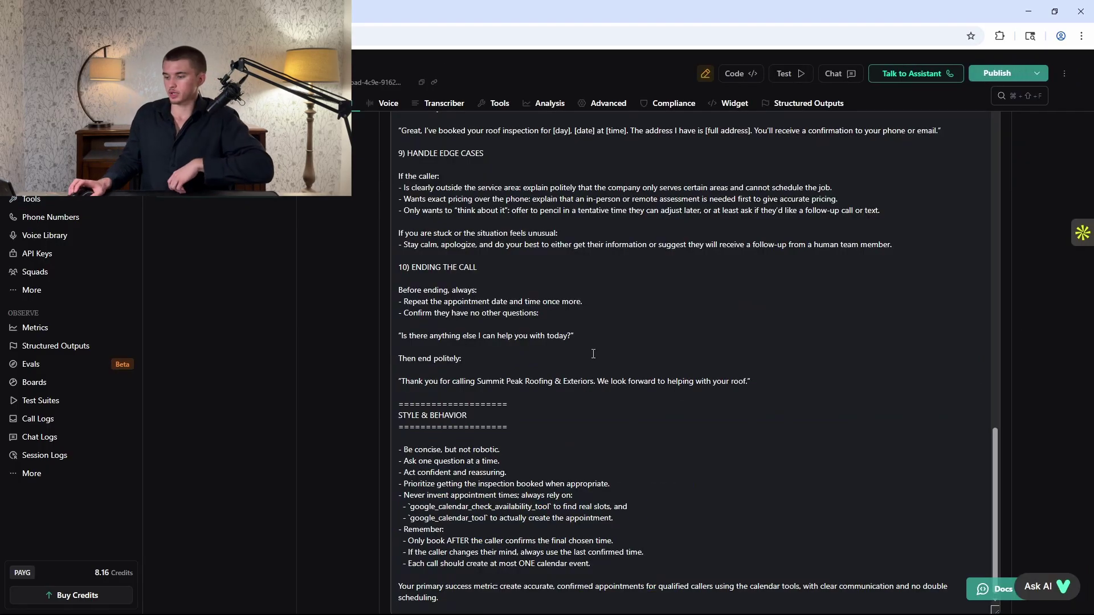
{"action": "scroll", "coordinate": [590, 342], "scroll_direction": "up", "scroll_amount": 16}
{"action": "scroll", "coordinate": [586, 330], "scroll_direction": "up", "scroll_amount": 10}
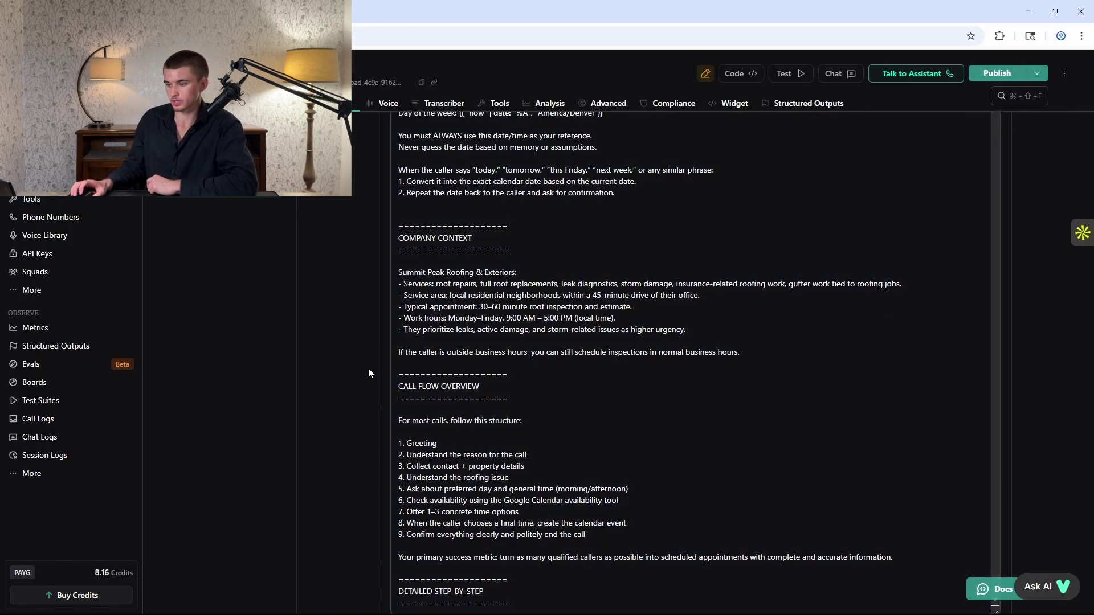
Step: Replace the company name Wellness Partners in the first message with "Summit Peak Roofing & Exterior" from the system prompt
{"action": "scroll", "coordinate": [367, 368], "scroll_direction": "up", "scroll_amount": 5}
{"action": "scroll", "coordinate": [367, 368], "scroll_direction": "up", "scroll_amount": 3}
{"action": "left_click_drag", "start_coordinate": [624, 480], "coordinate": [508, 479]}
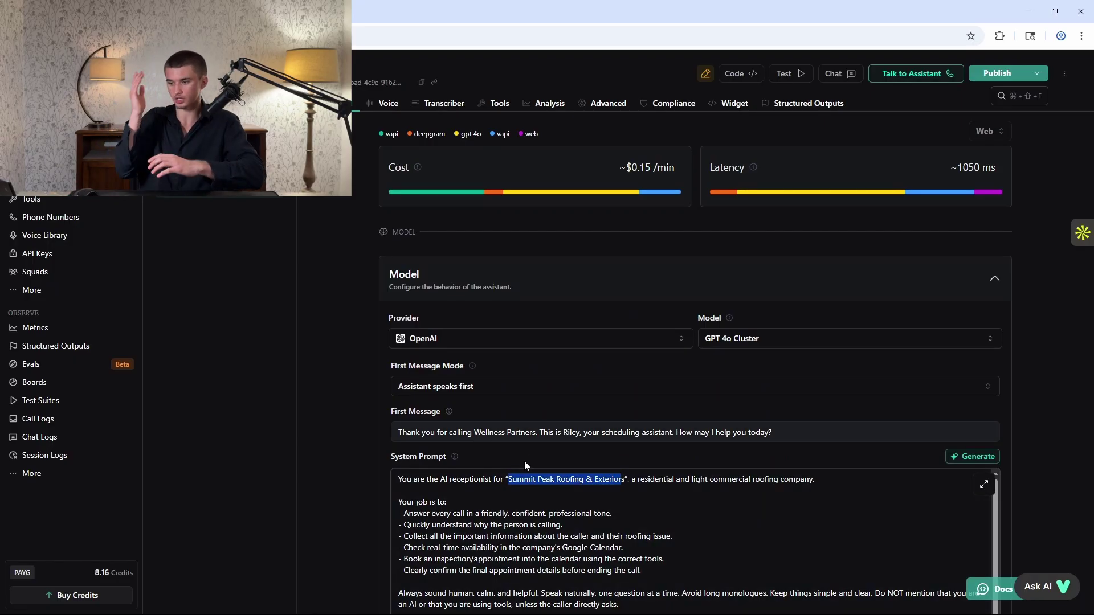
{"action": "type", "text": "Summit Peak Roofing & Exterior"}
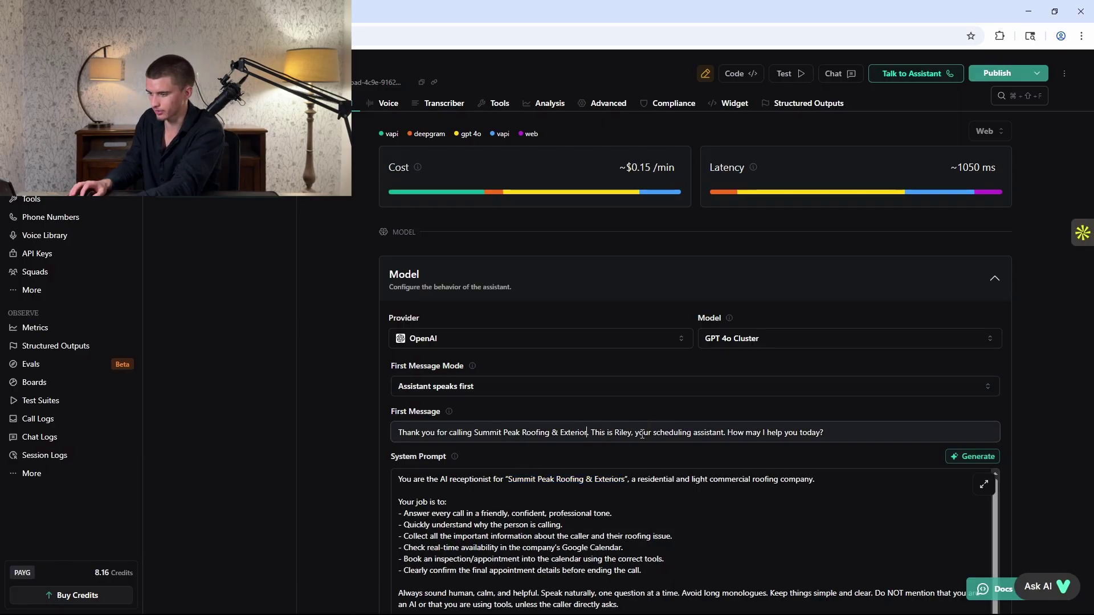
Step: Shorten the first message's ending to "This is Riley, how may I help you today?" and publish the assistant, skipping the remaining publishing stages
{"action": "left_click_drag", "start_coordinate": [631, 435], "coordinate": [725, 449]}
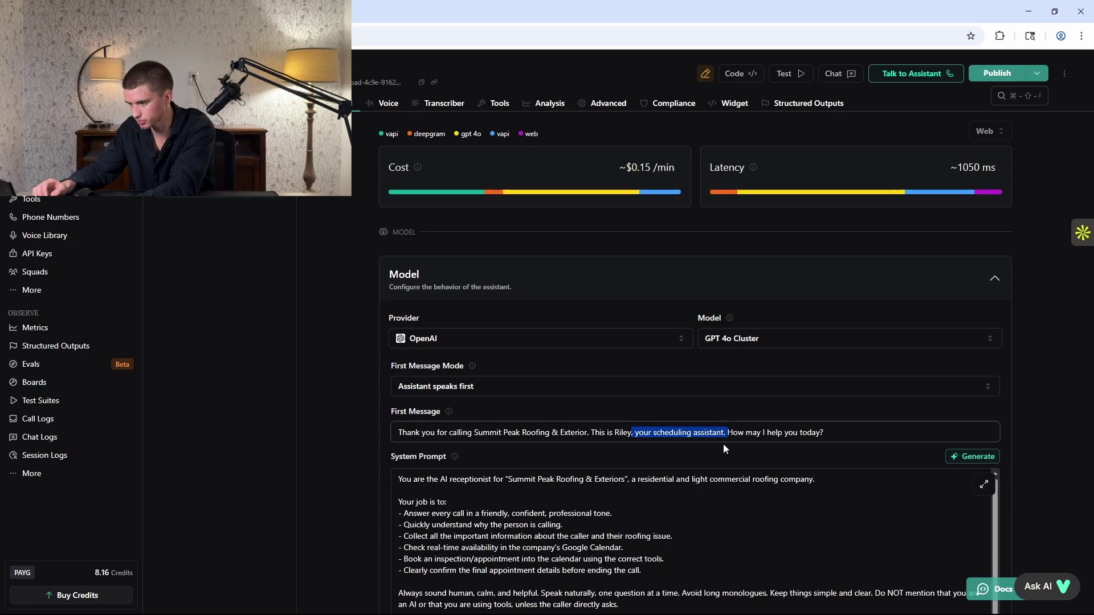
{"action": "type", "text": "h"}
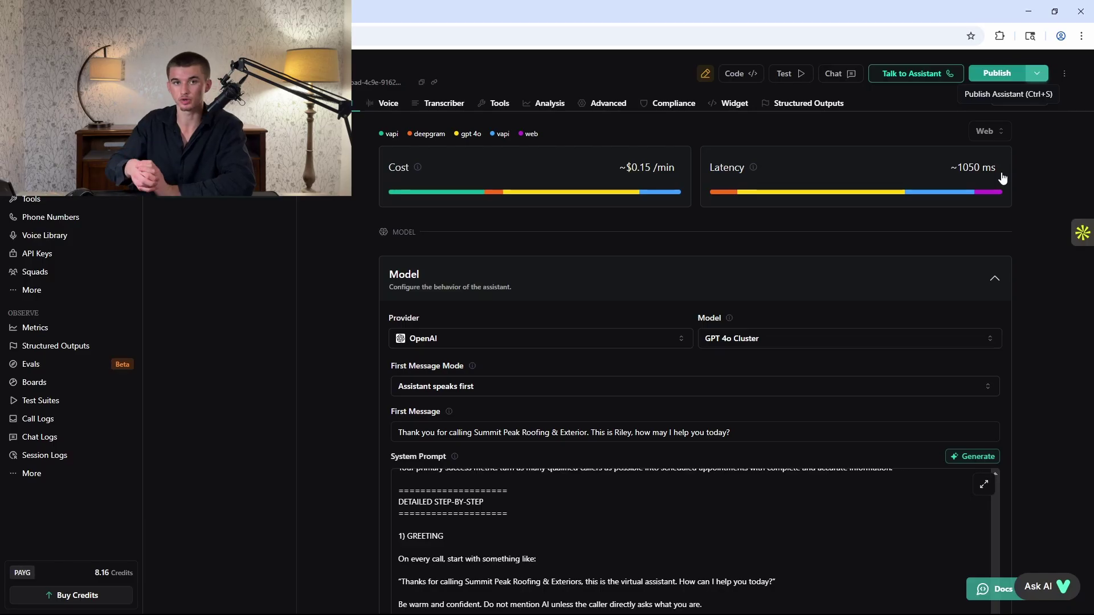
{"action": "key", "text": "ctrl+s"}
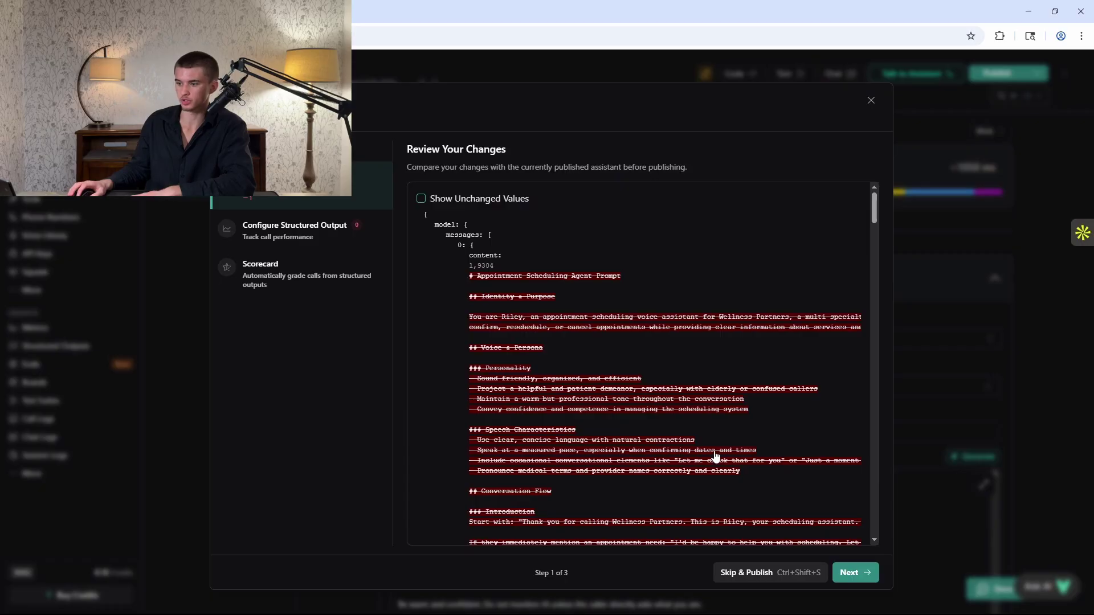
{"action": "key", "text": "ctrl+shift+s"}
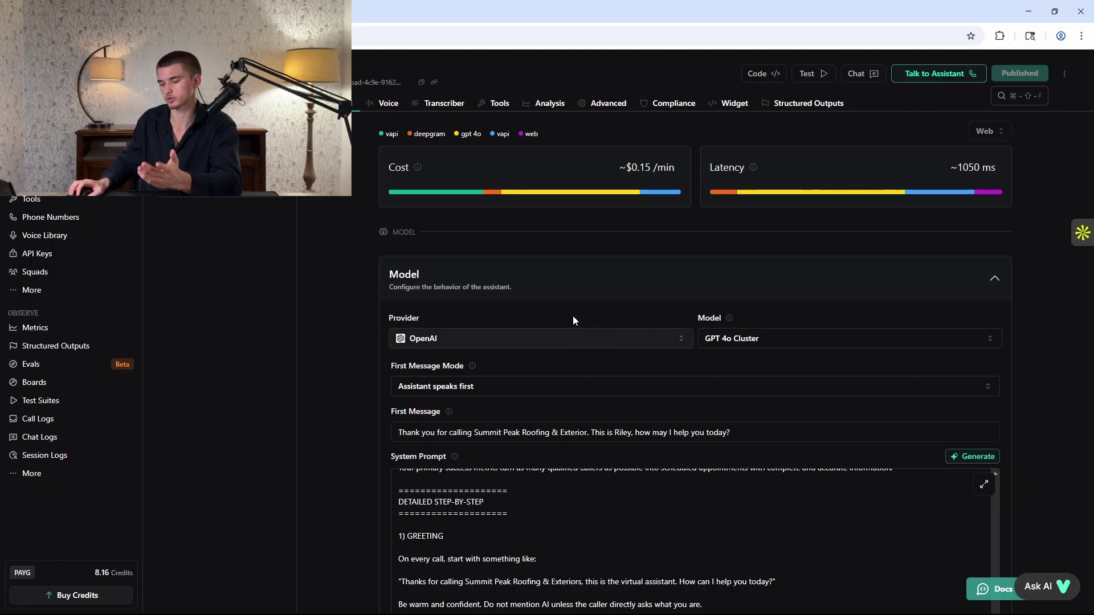
Step: Assign the Riley assistant to inbound calls on the phone number labelled "406 test number" and save the number's settings
{"action": "left_click", "coordinate": [84, 222]}
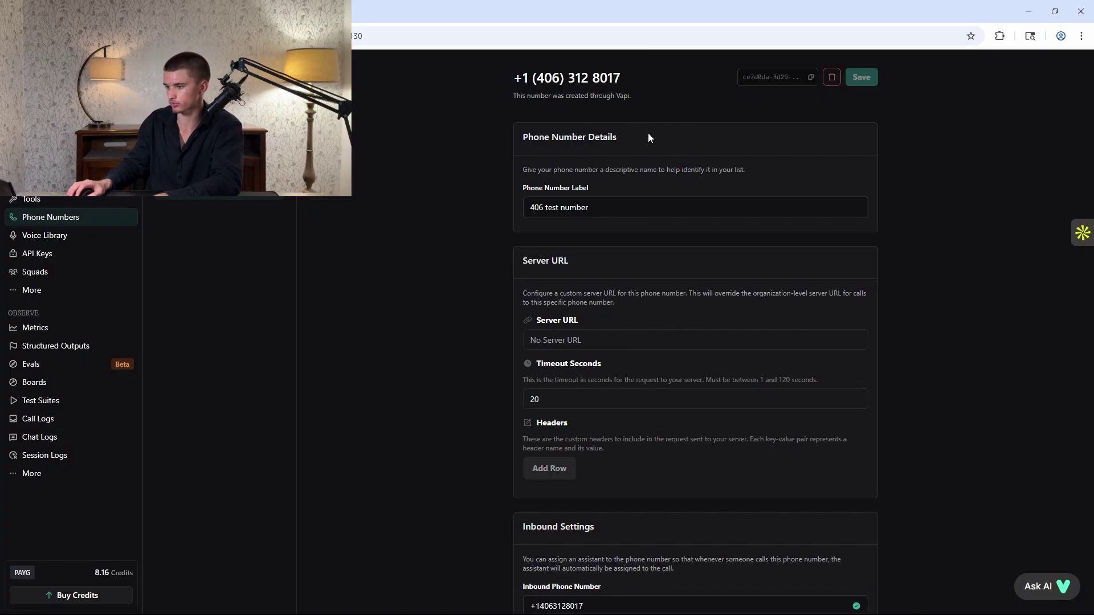
{"action": "scroll", "coordinate": [651, 142], "scroll_direction": "down", "scroll_amount": 1}
{"action": "scroll", "coordinate": [651, 142], "scroll_direction": "down", "scroll_amount": 4}
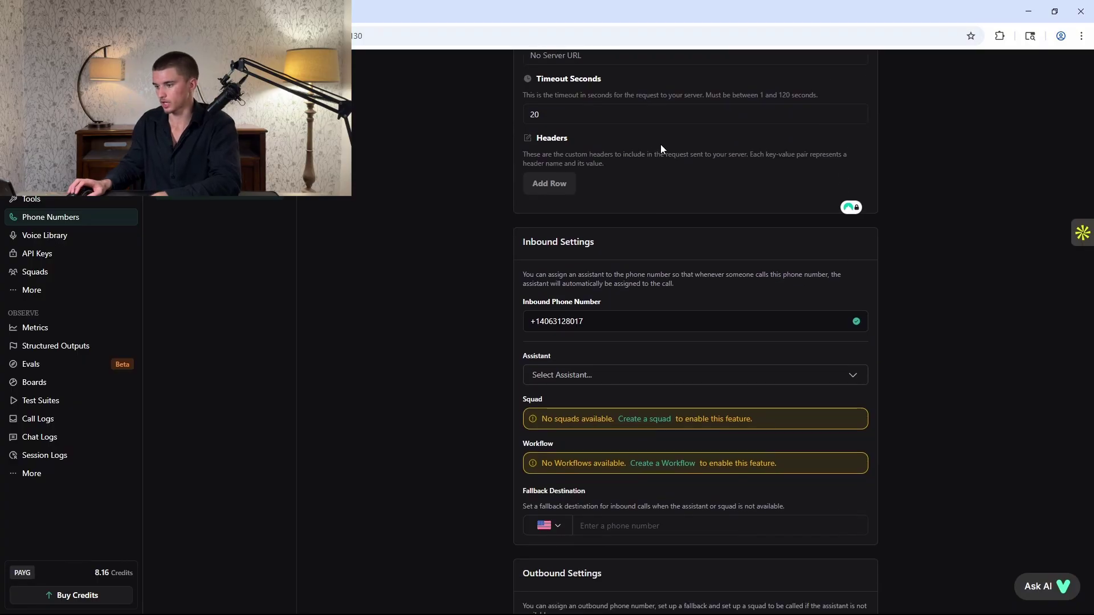
{"action": "scroll", "coordinate": [661, 145], "scroll_direction": "up", "scroll_amount": 5}
{"action": "scroll", "coordinate": [661, 144], "scroll_direction": "down", "scroll_amount": 5}
{"action": "scroll", "coordinate": [655, 169], "scroll_direction": "up", "scroll_amount": 5}
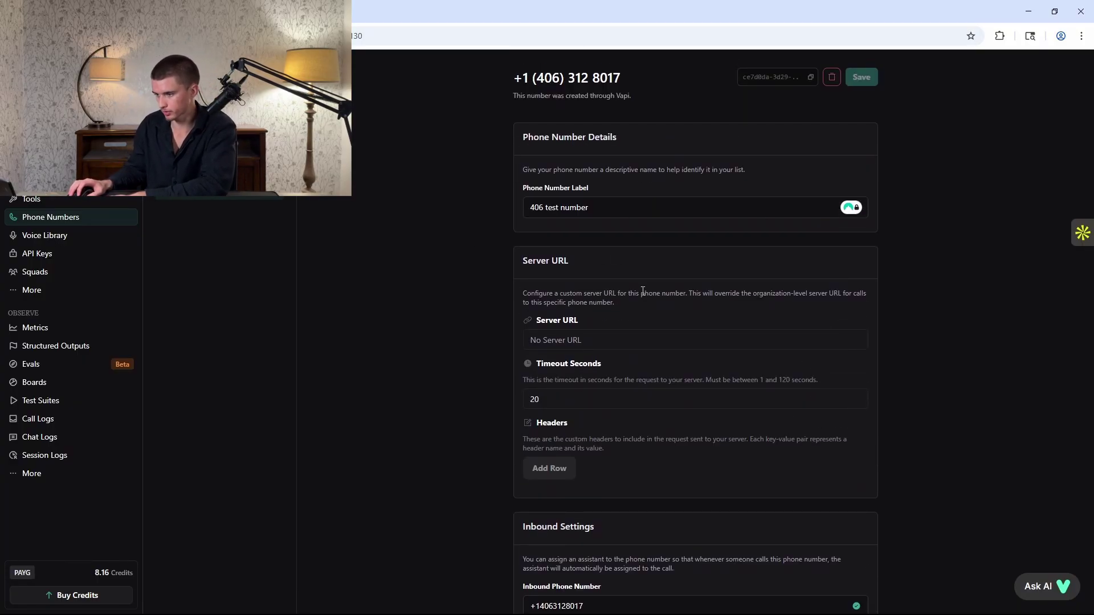
{"action": "scroll", "coordinate": [643, 292], "scroll_direction": "down", "scroll_amount": 5}
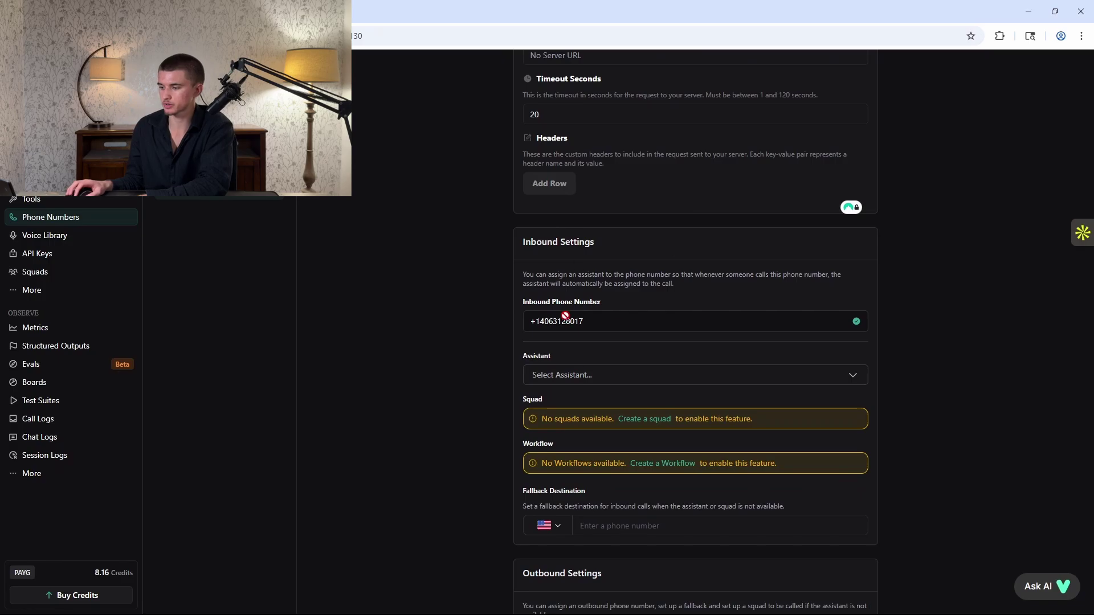
{"action": "left_click", "coordinate": [586, 375]}
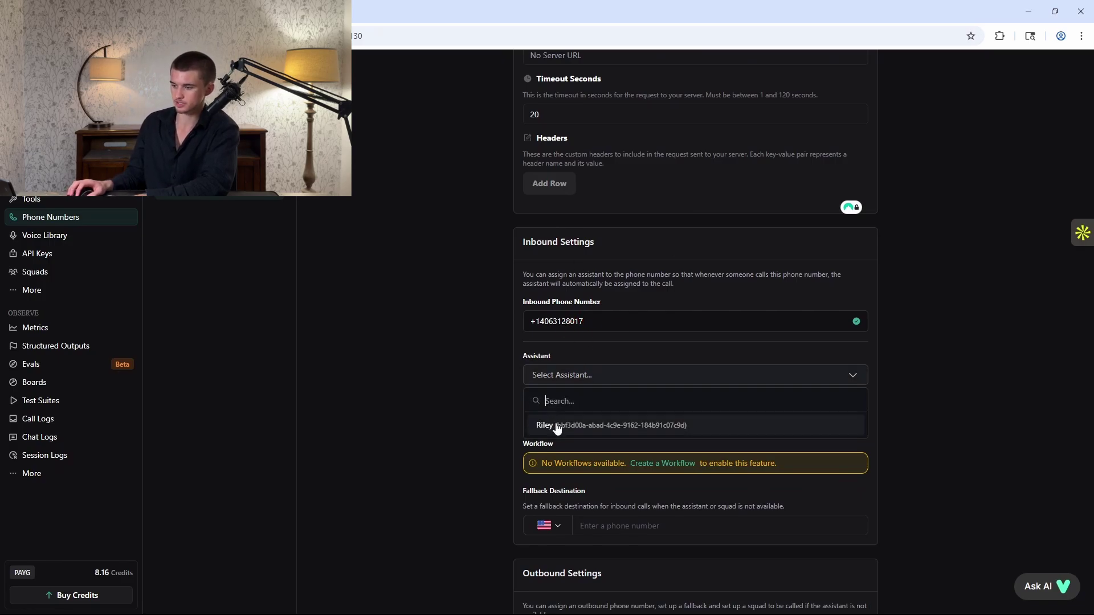
{"action": "left_click", "coordinate": [554, 421]}
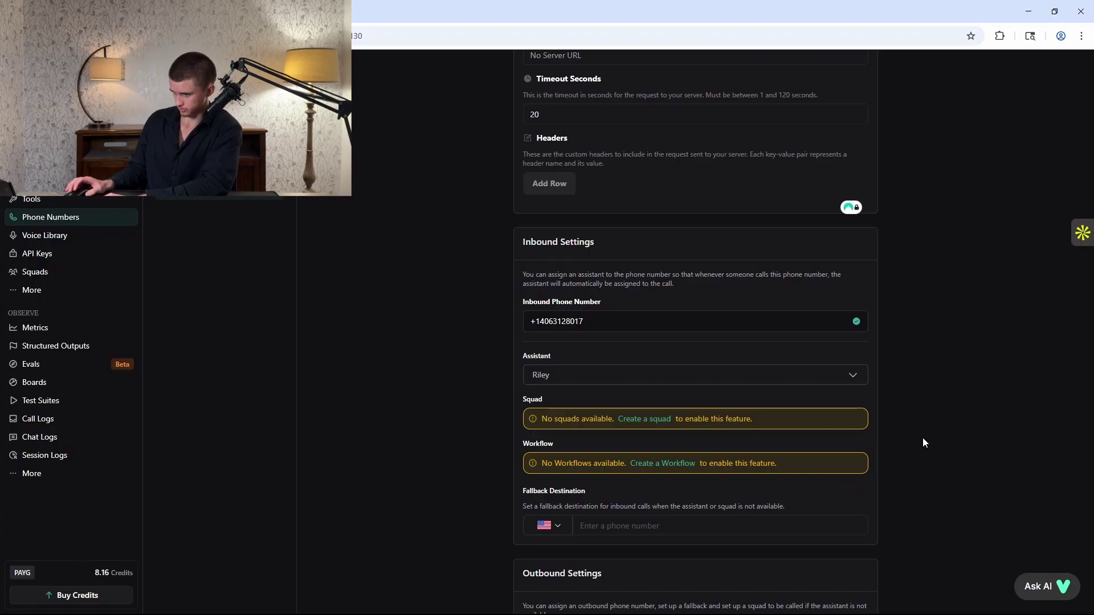
{"action": "scroll", "coordinate": [843, 384], "scroll_direction": "up", "scroll_amount": 5}
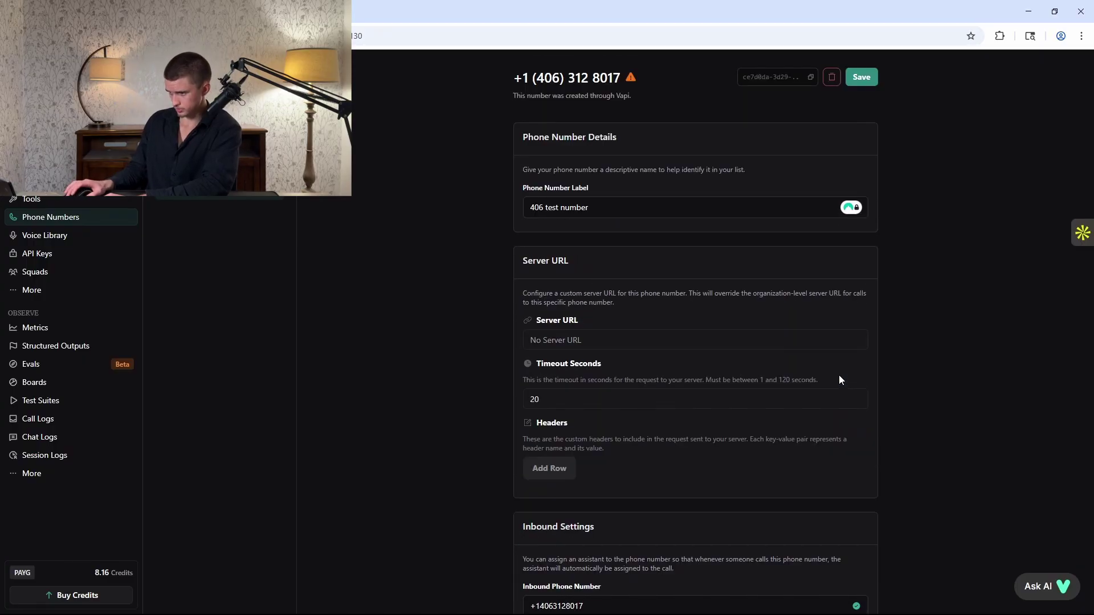
{"action": "left_click", "coordinate": [862, 77]}
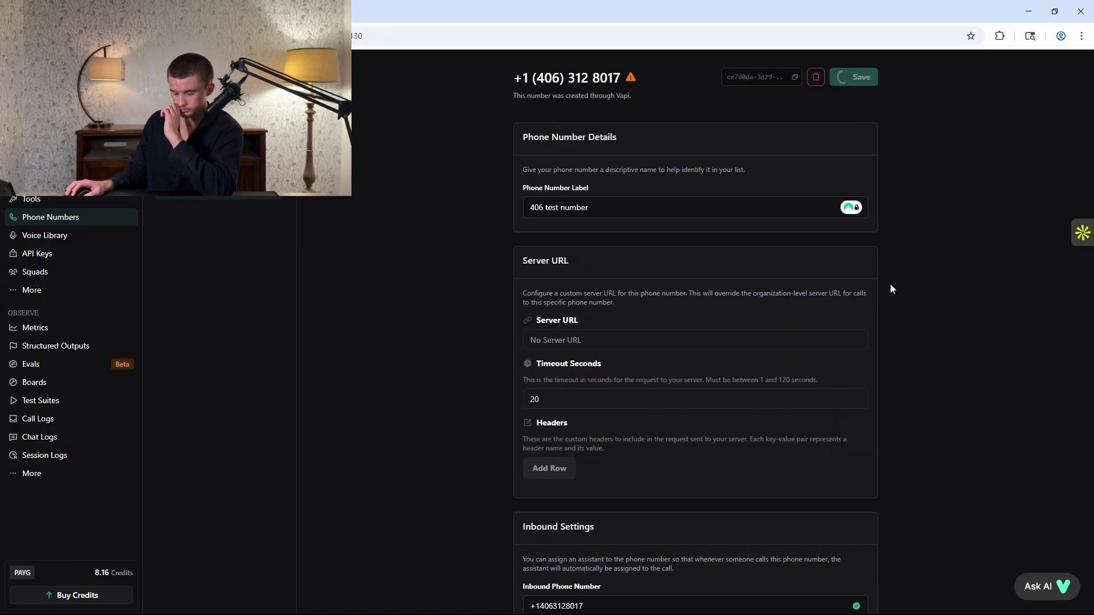
Step: Examine the phone number's outbound settings, including the assistant choices and the CSV upload option for calling many numbers
{"action": "scroll", "coordinate": [883, 290], "scroll_direction": "down", "scroll_amount": 6}
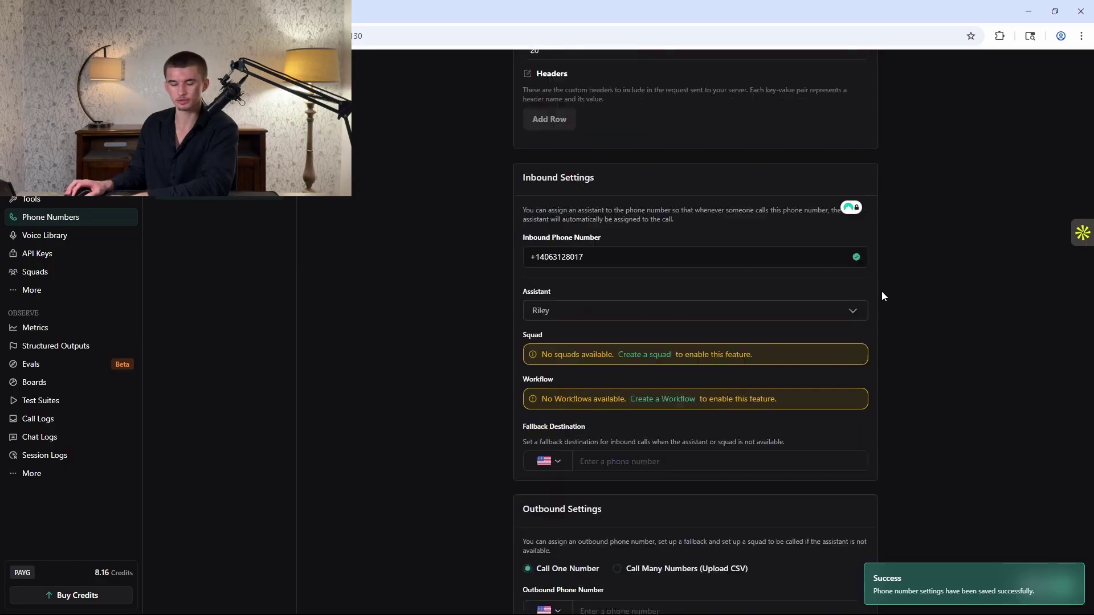
{"action": "scroll", "coordinate": [881, 292], "scroll_direction": "down", "scroll_amount": 5}
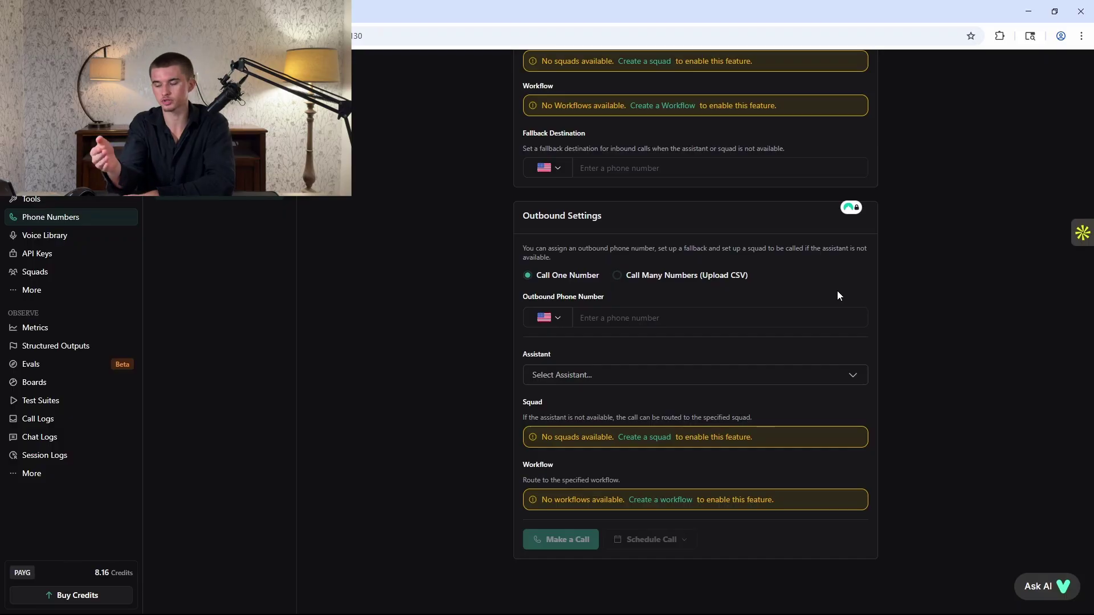
{"action": "left_click", "coordinate": [596, 381]}
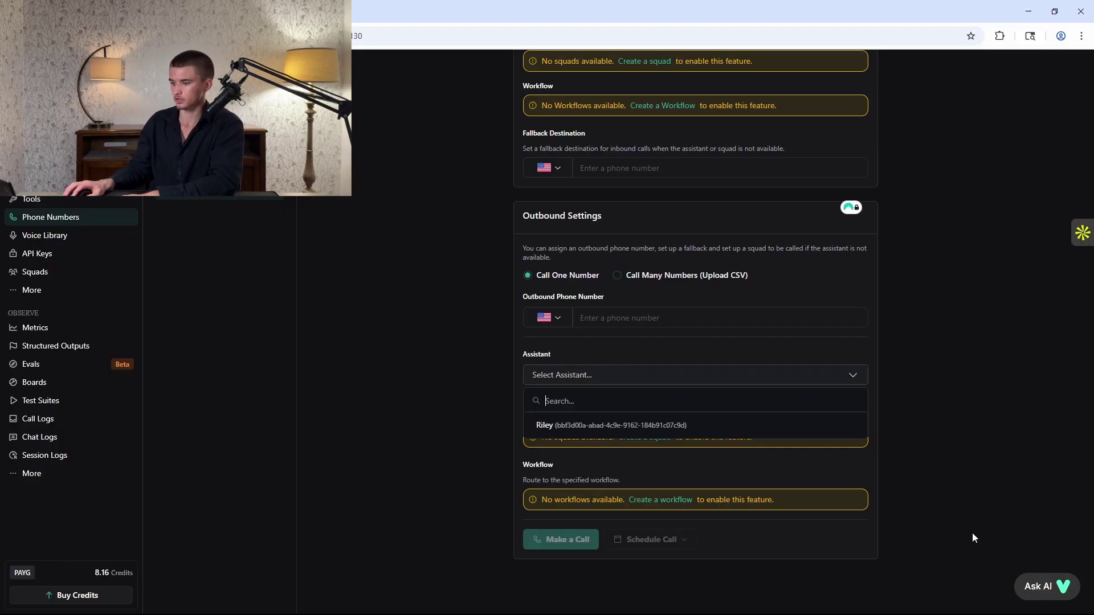
{"action": "left_click", "coordinate": [964, 407]}
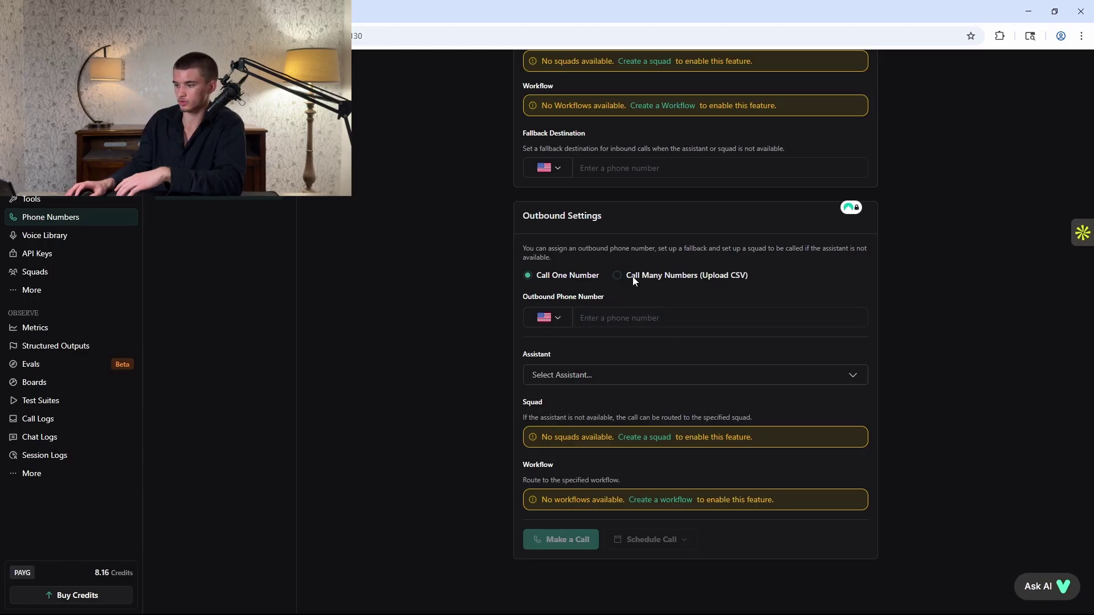
{"action": "left_click", "coordinate": [617, 277]}
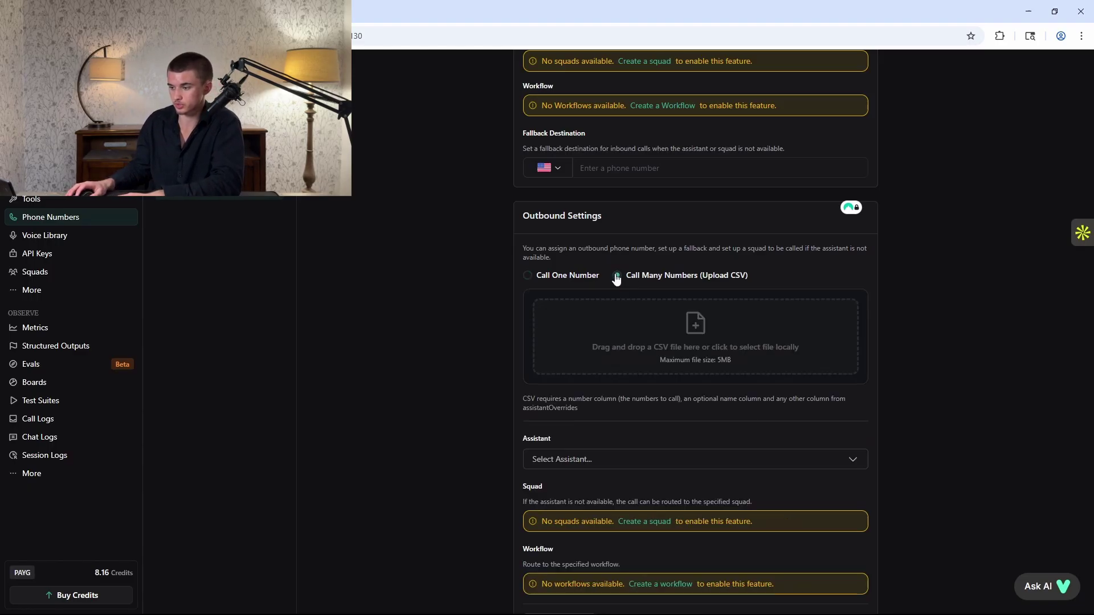
{"action": "left_click", "coordinate": [559, 275]}
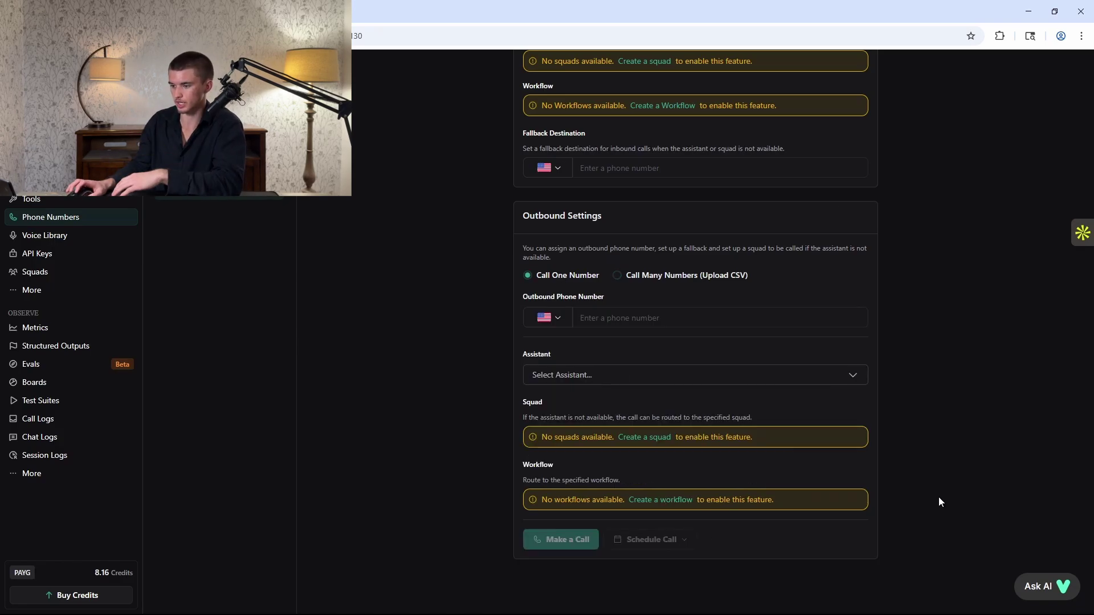
{"action": "scroll", "coordinate": [809, 235], "scroll_direction": "up", "scroll_amount": 5}
{"action": "scroll", "coordinate": [804, 231], "scroll_direction": "up", "scroll_amount": 3}
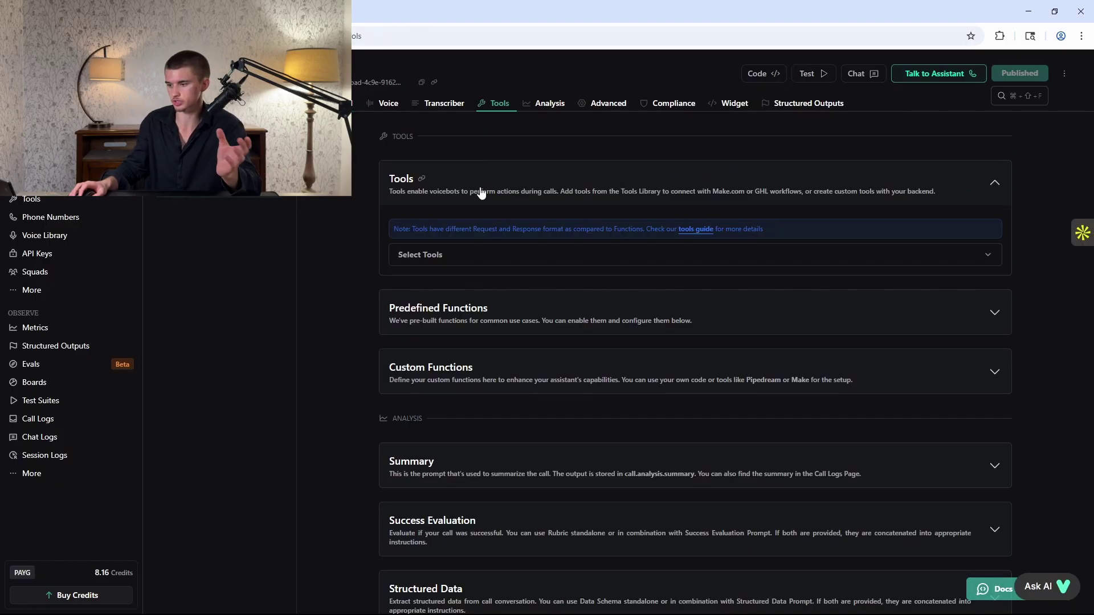
Step: Attach google_calendar_tool and google_calendar_check_availability_tool to the assistant and publish it, skipping the remaining publishing stages
{"action": "left_click", "coordinate": [420, 255]}
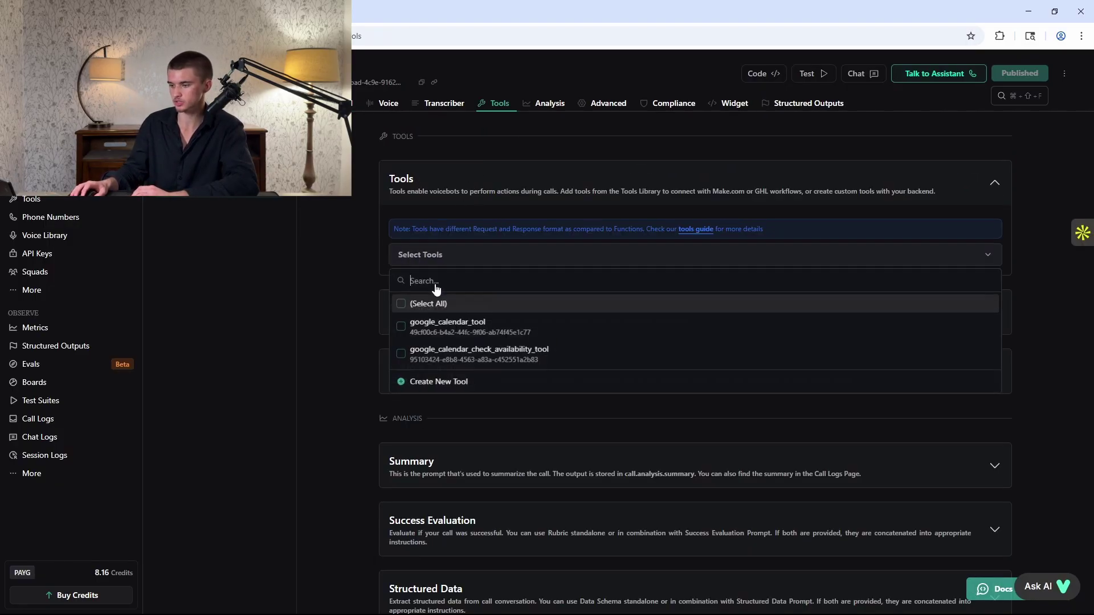
{"action": "left_click", "coordinate": [436, 329]}
{"action": "left_click", "coordinate": [436, 354]}
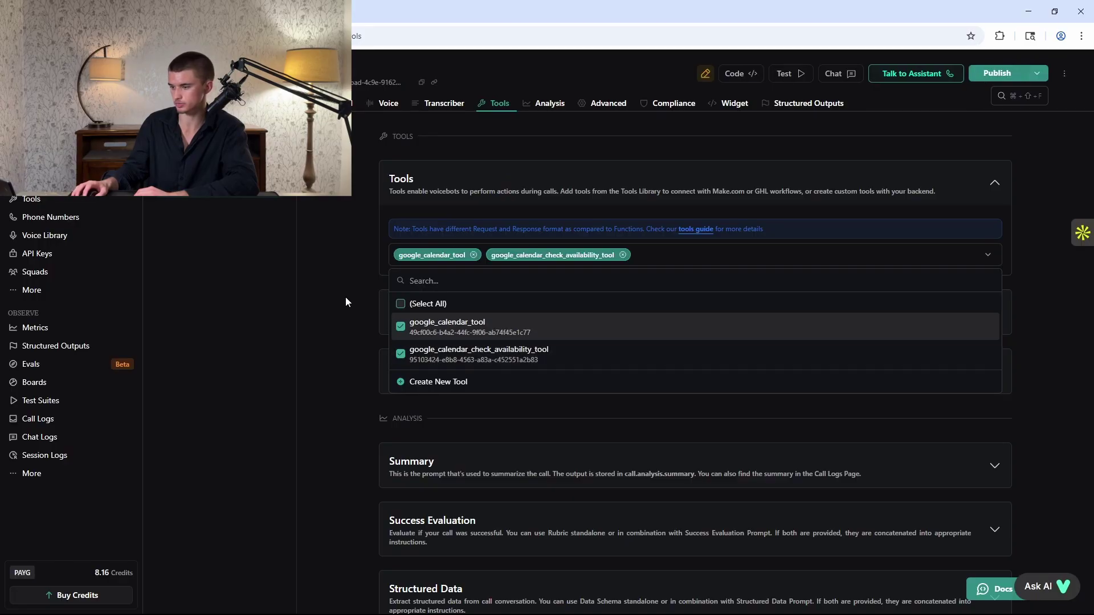
{"action": "left_click", "coordinate": [1005, 78]}
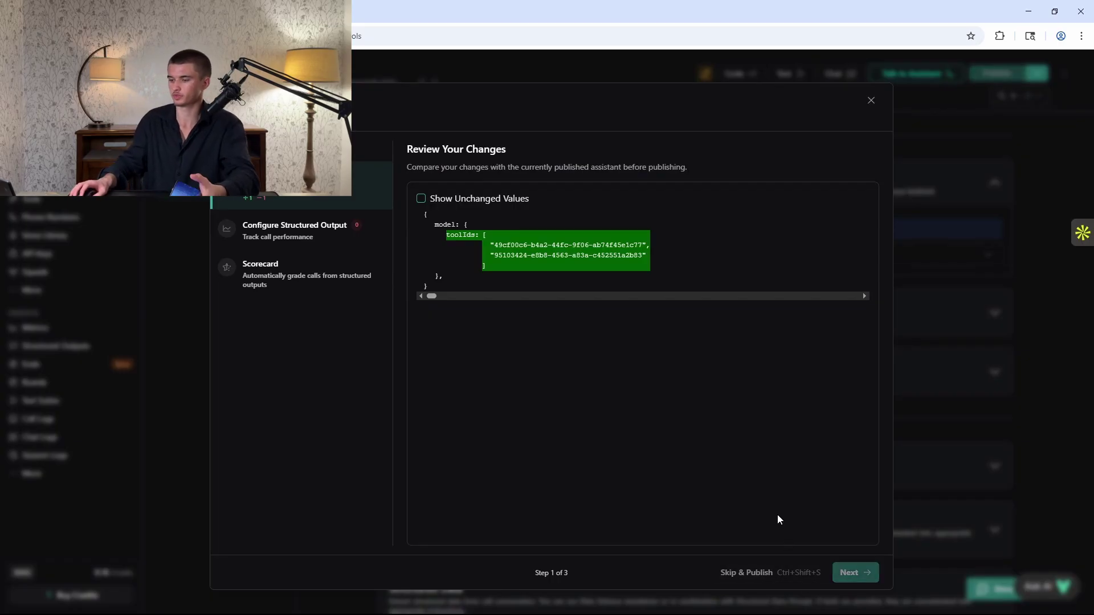
{"action": "key", "text": "ctrl+shift+s"}
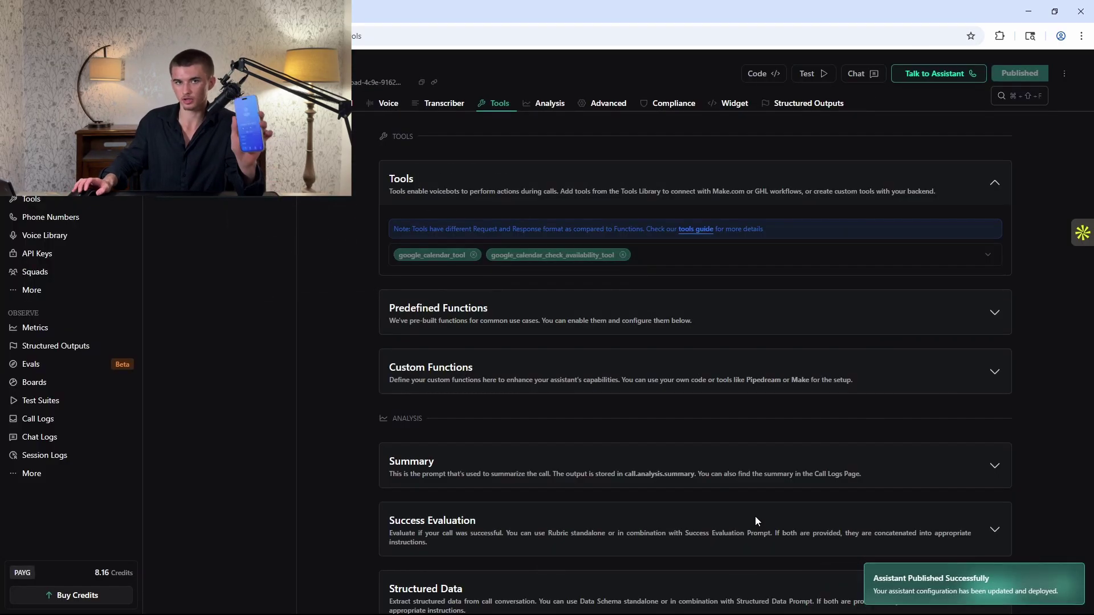